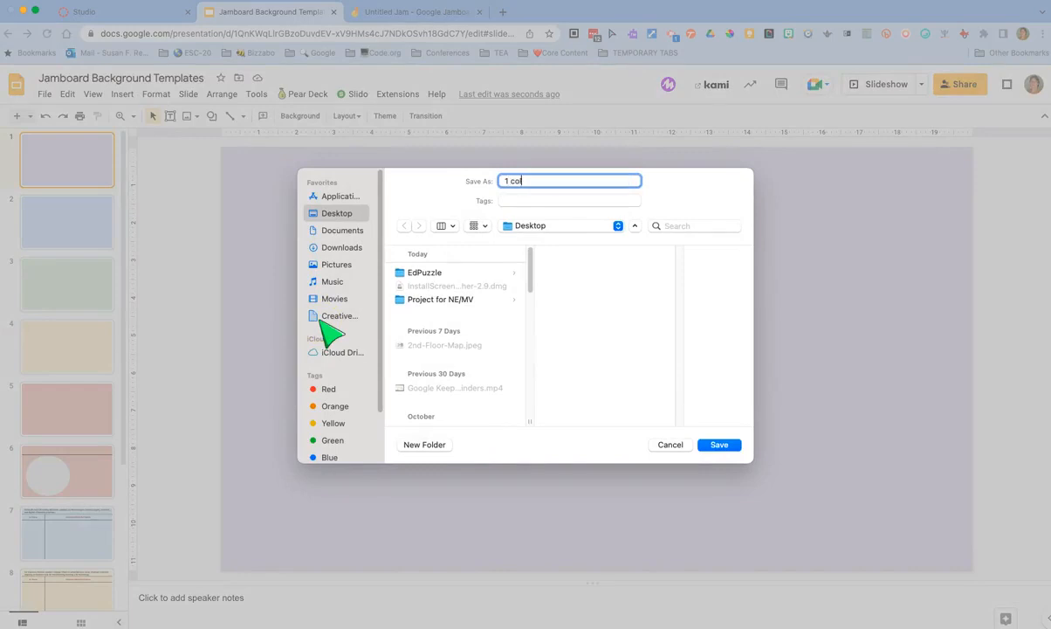
Save the purple slide 1 image as "1 color" on the Desktop, and download the blue slide 2 as a PNG named 2.
click(718, 443)
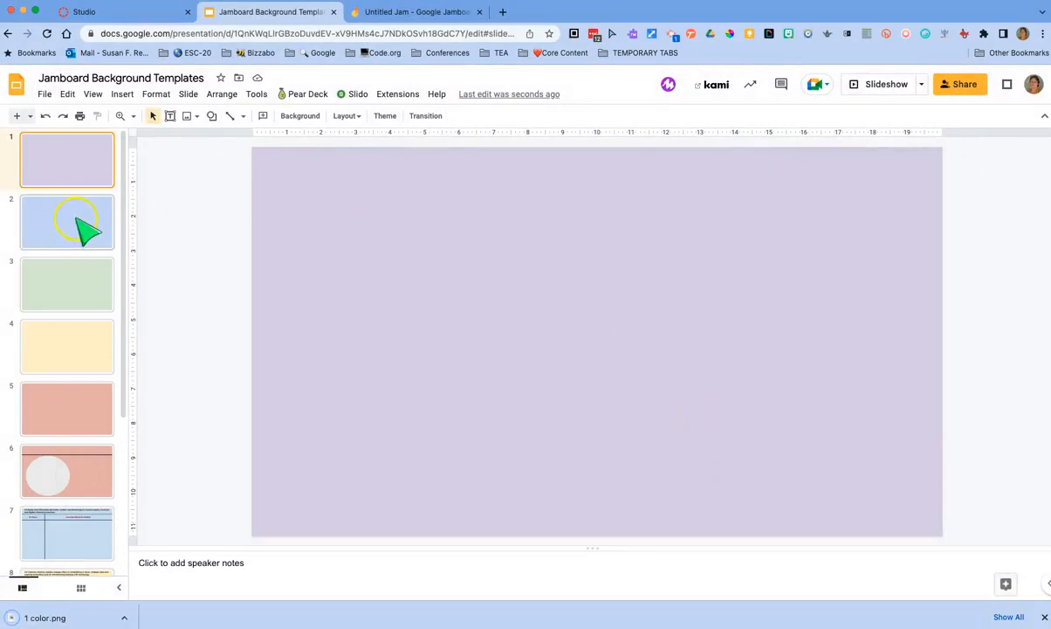
click(77, 219)
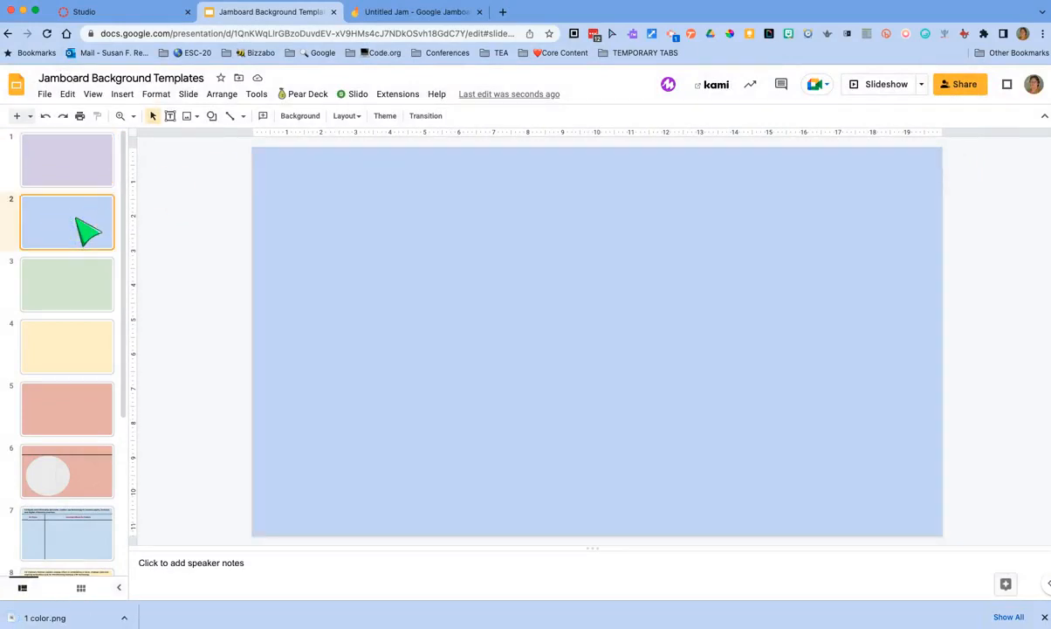
click(45, 94)
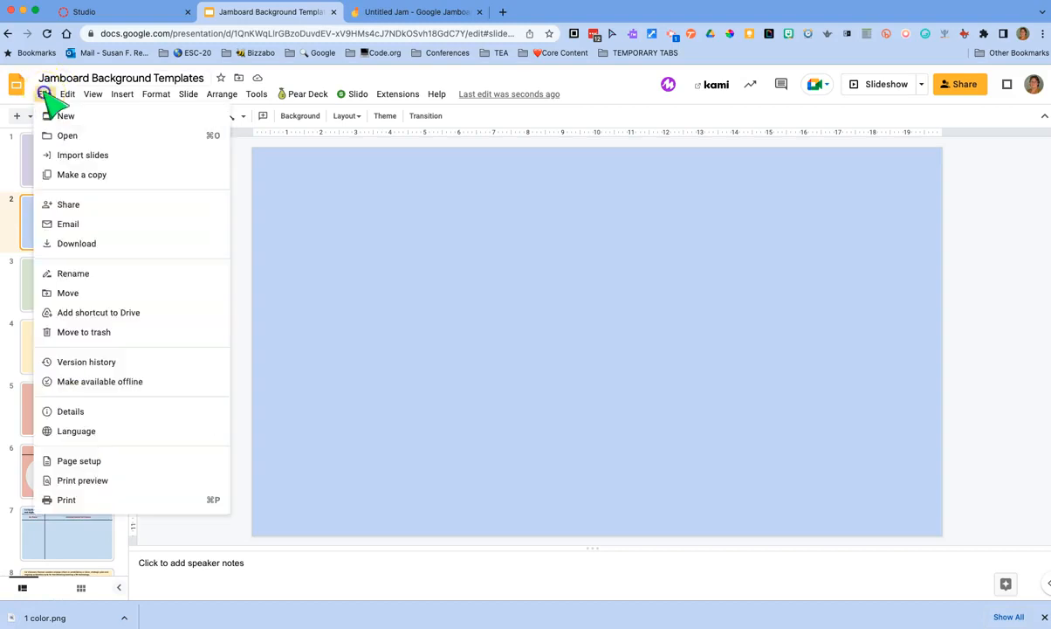
mouse_move(98, 242)
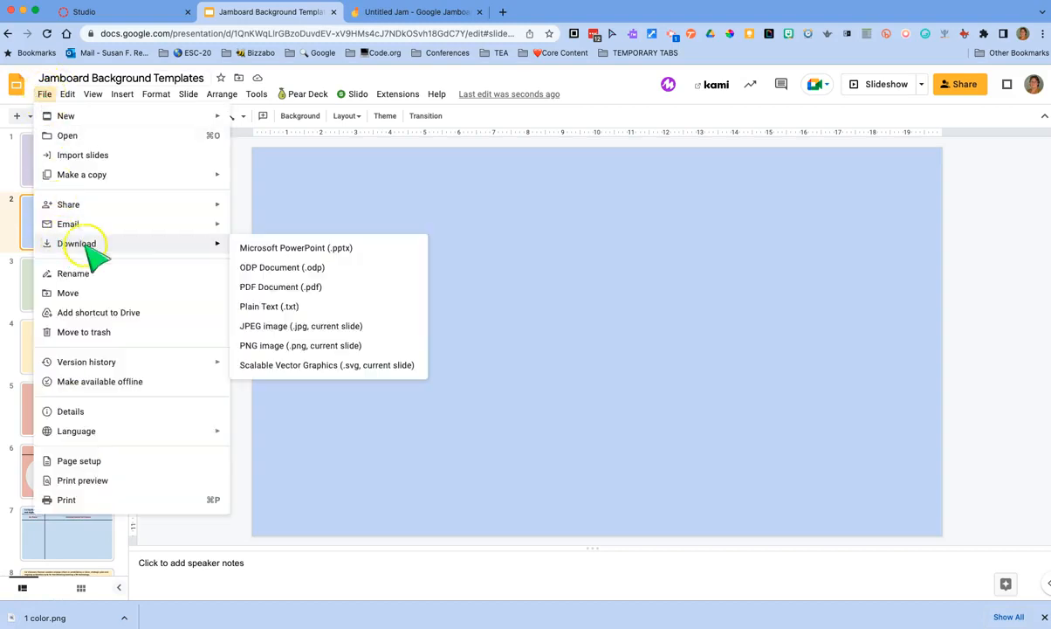
click(323, 346)
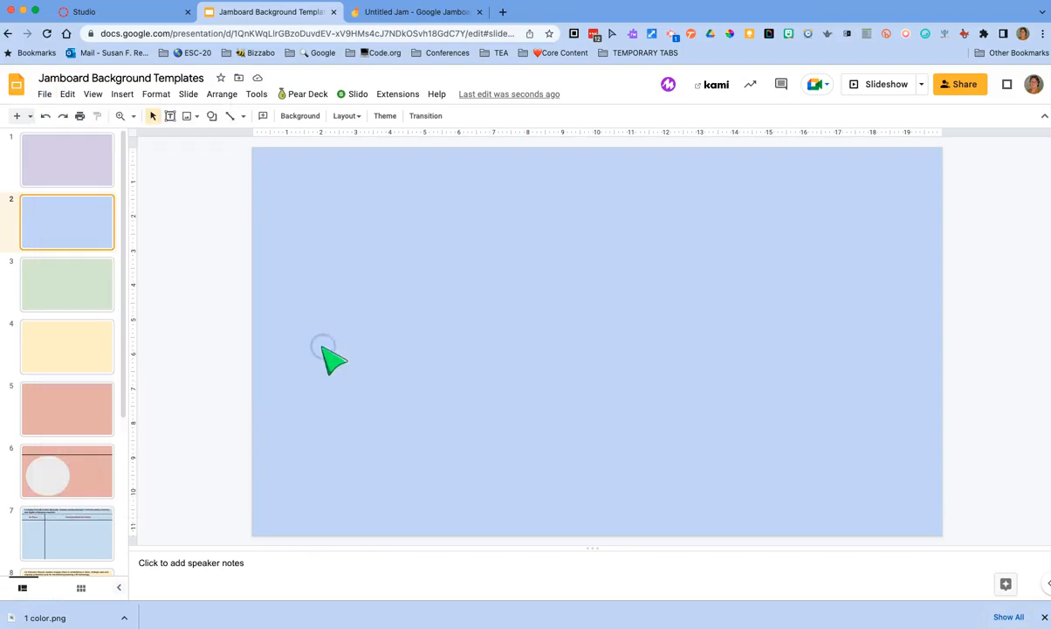
text(2)
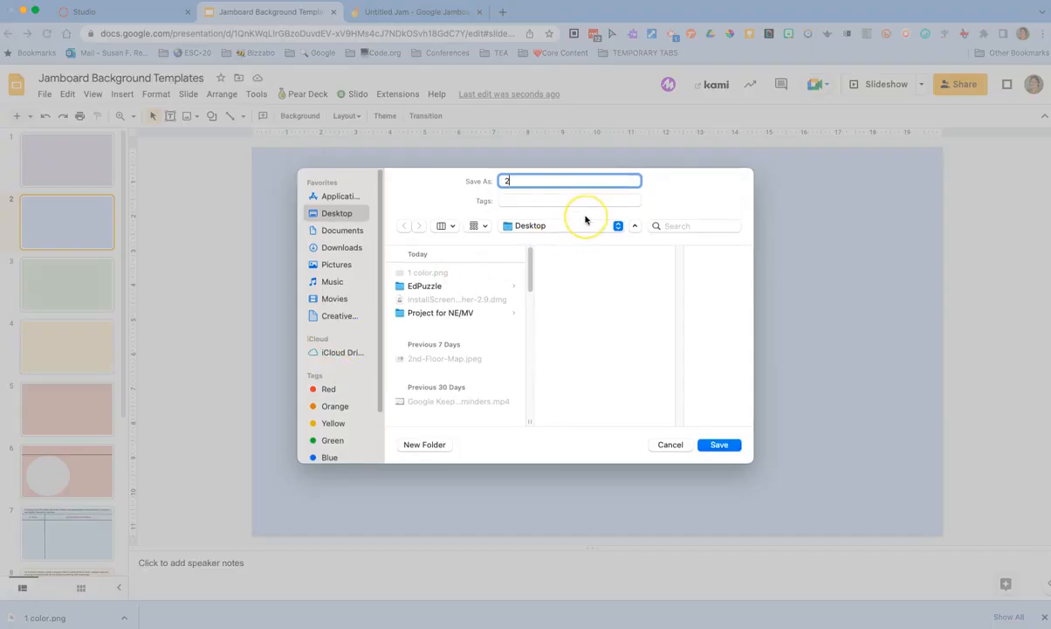
click(719, 447)
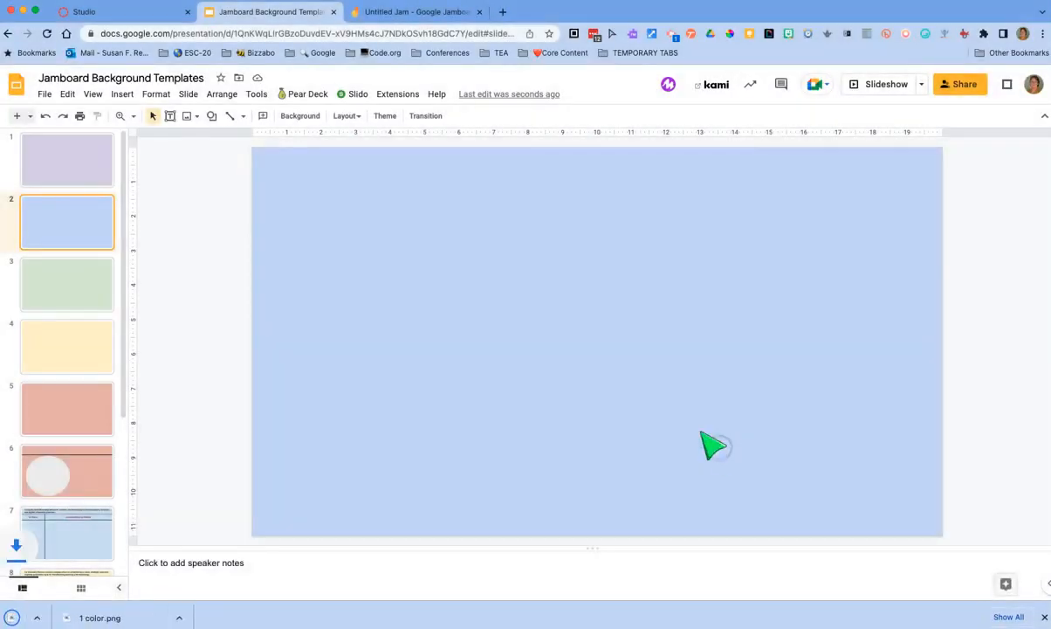
Download the green slide 3 as a PNG image named 3 on the Desktop.
click(68, 289)
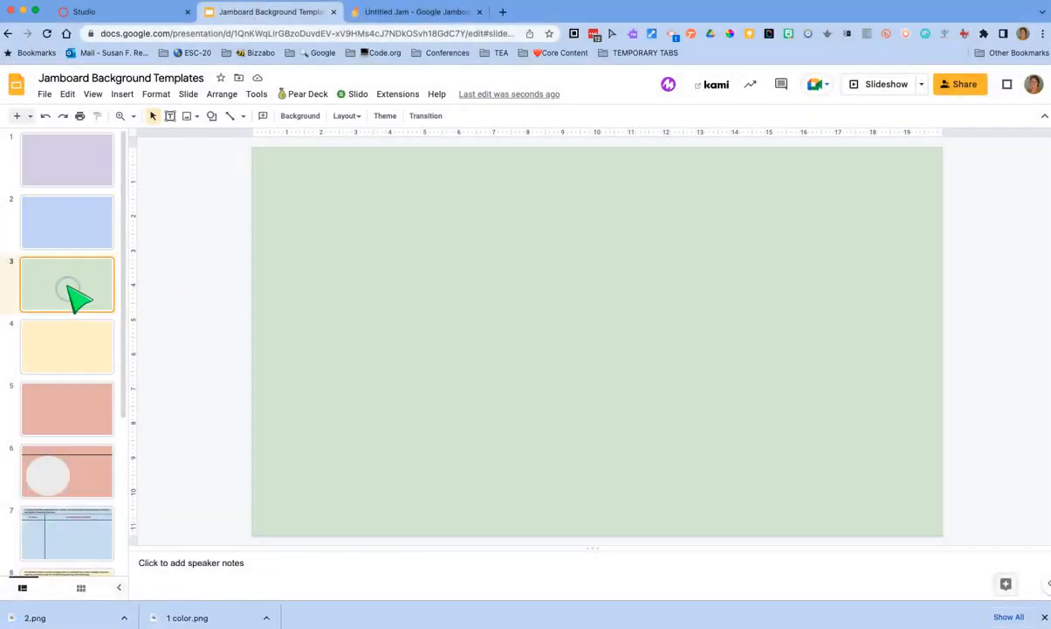
click(43, 94)
mouse_move(71, 242)
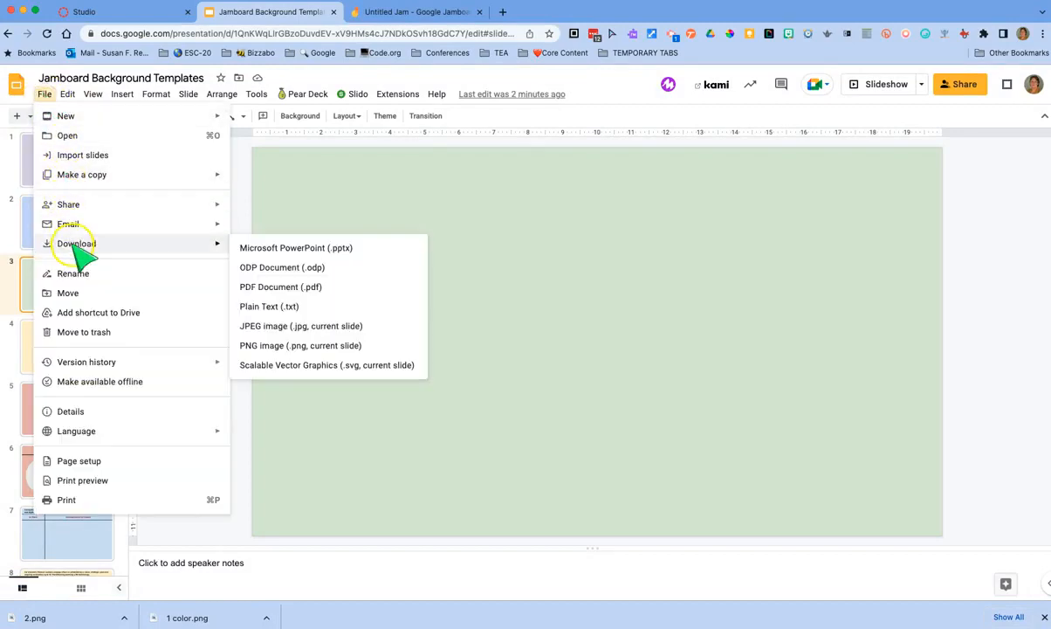
click(334, 345)
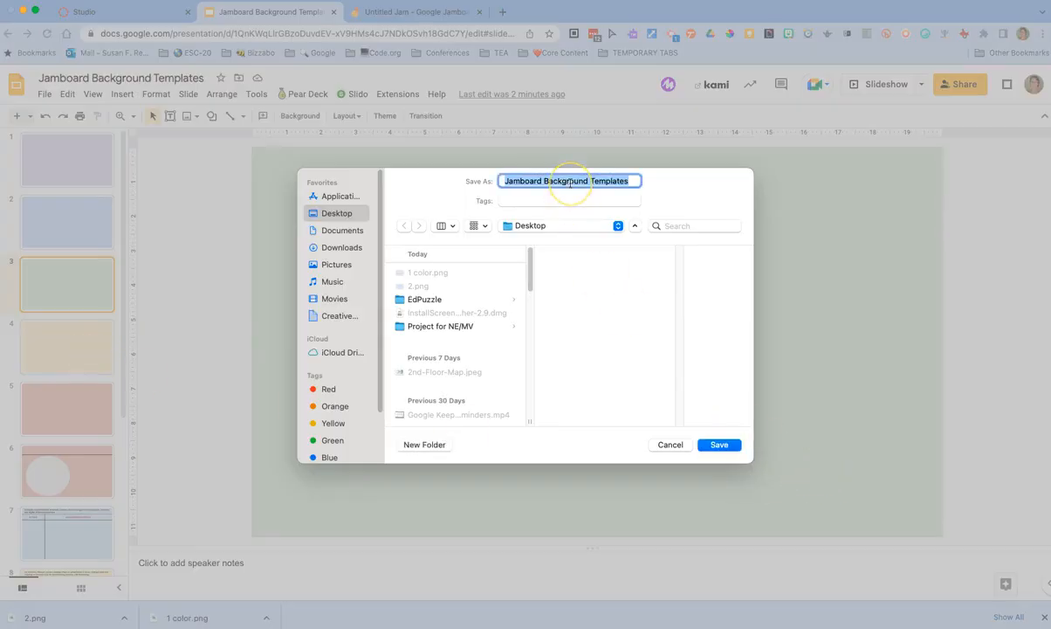
text(3)
click(719, 445)
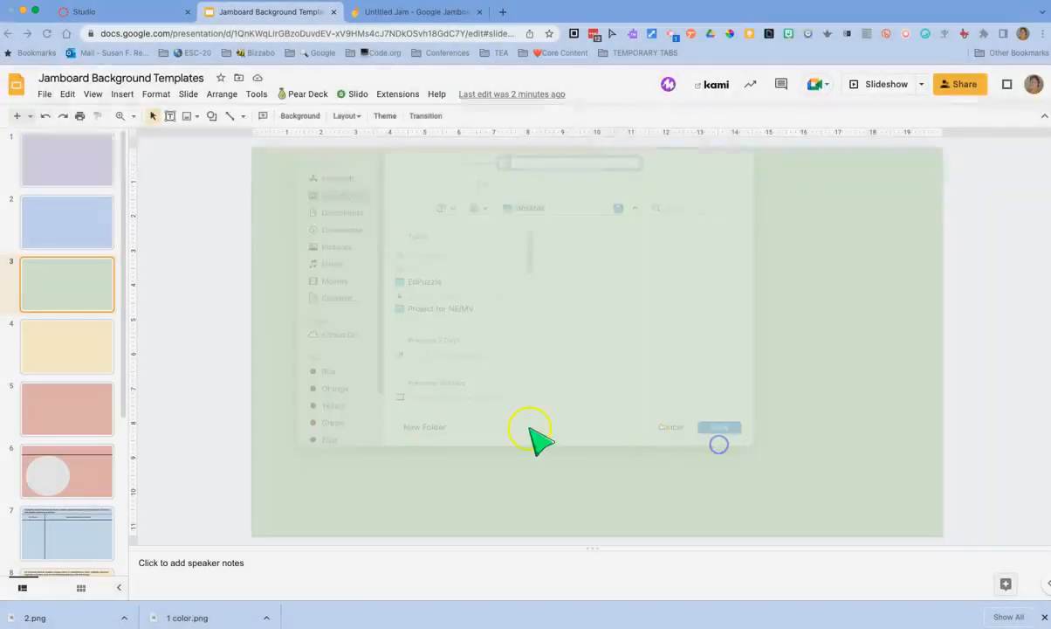
Download the yellow slide 4 as a PNG image named 4 on the Desktop.
click(58, 346)
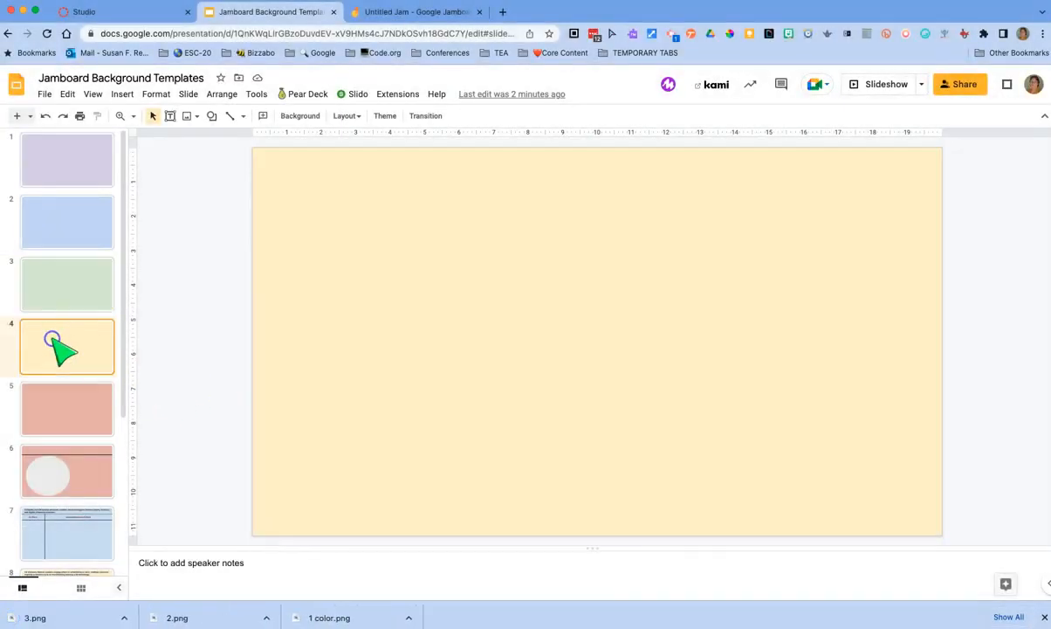
click(46, 95)
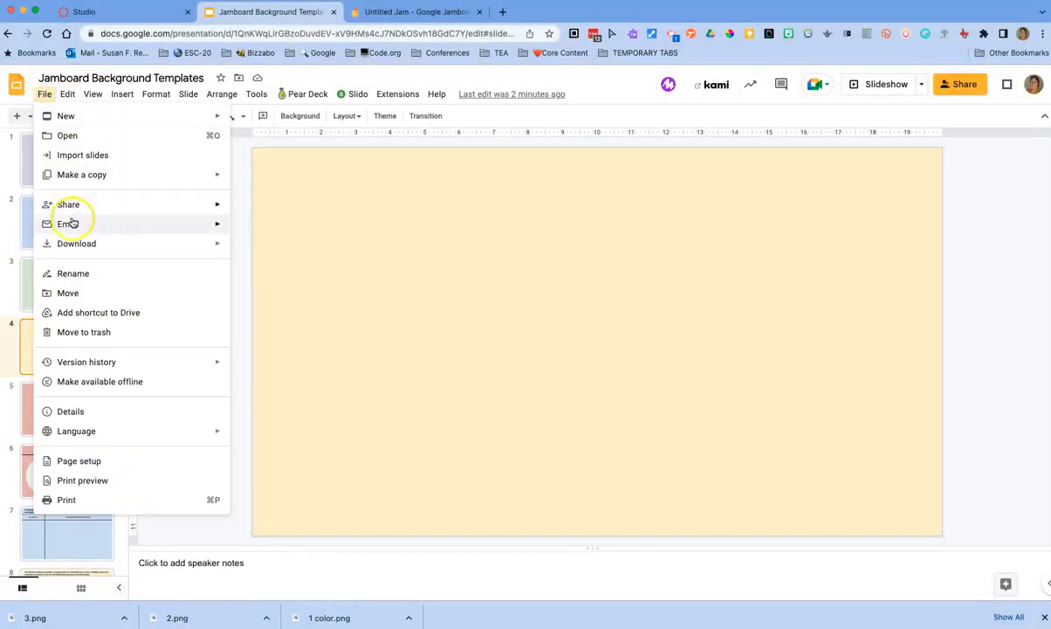
mouse_move(84, 244)
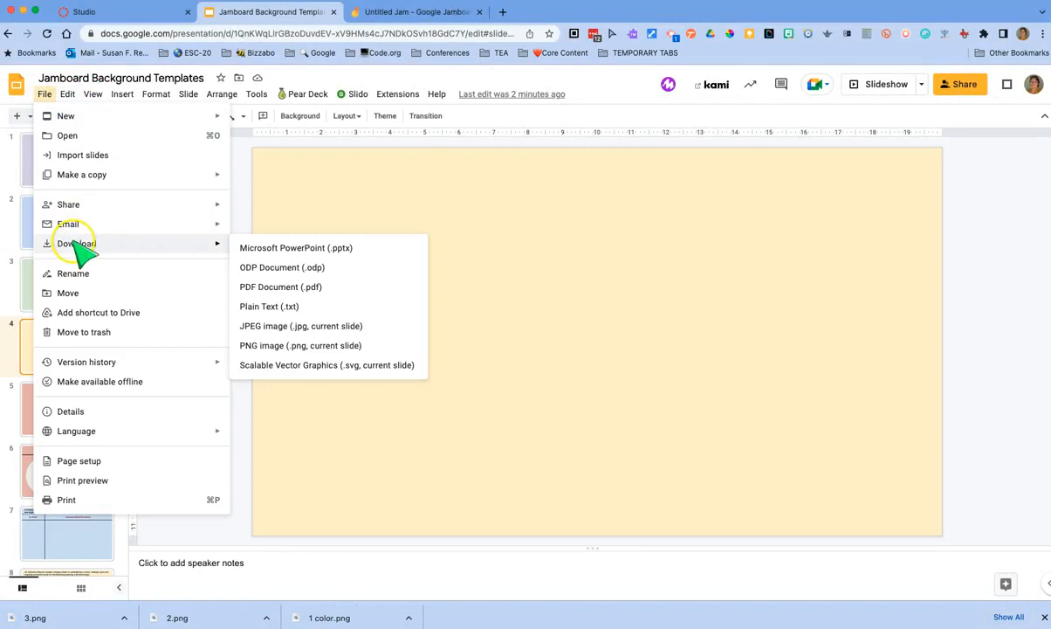
click(312, 346)
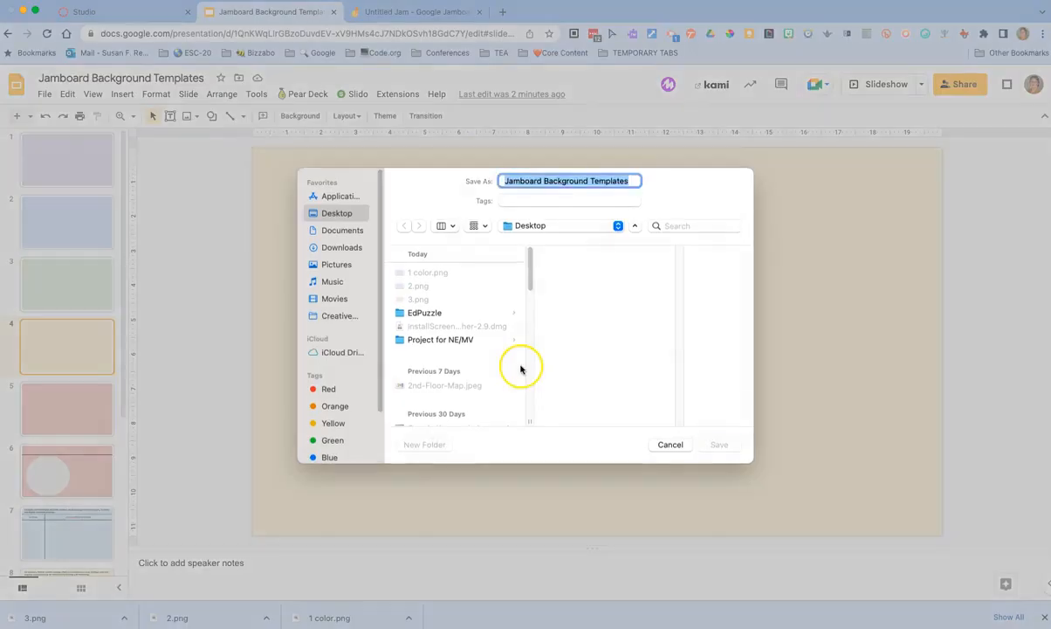
text(4)
click(721, 446)
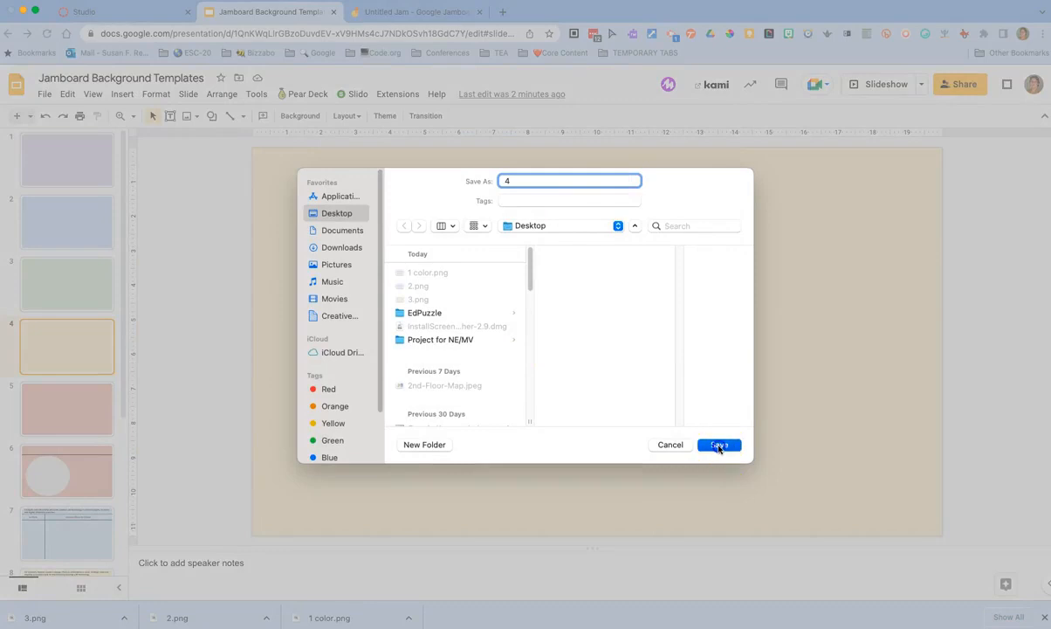
Download the plain red slide 5 as a PNG image named 5 on the Desktop.
click(63, 402)
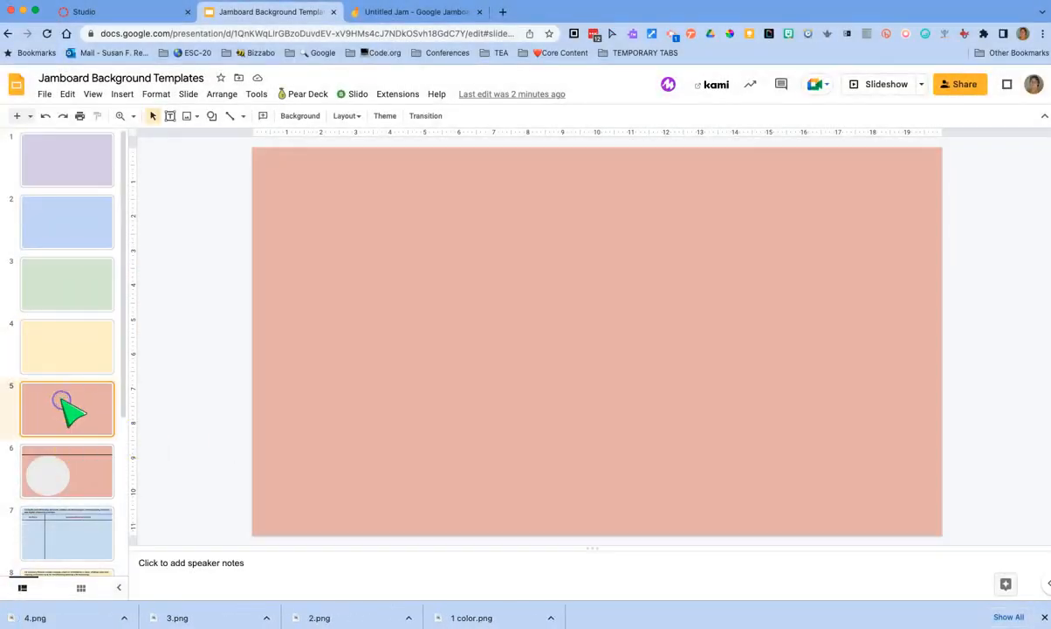
click(46, 95)
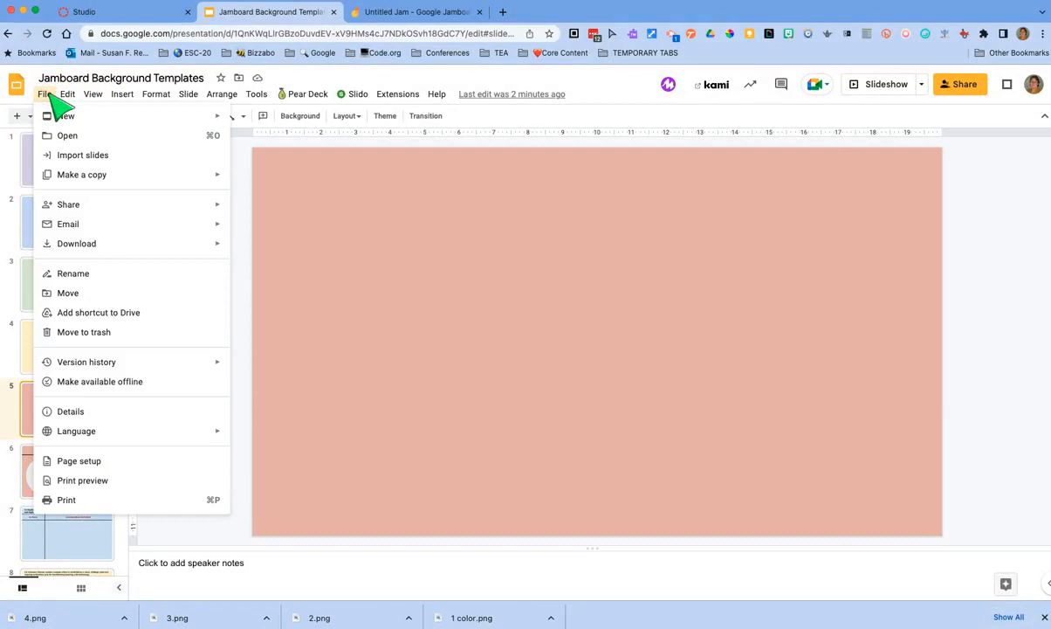
mouse_move(77, 245)
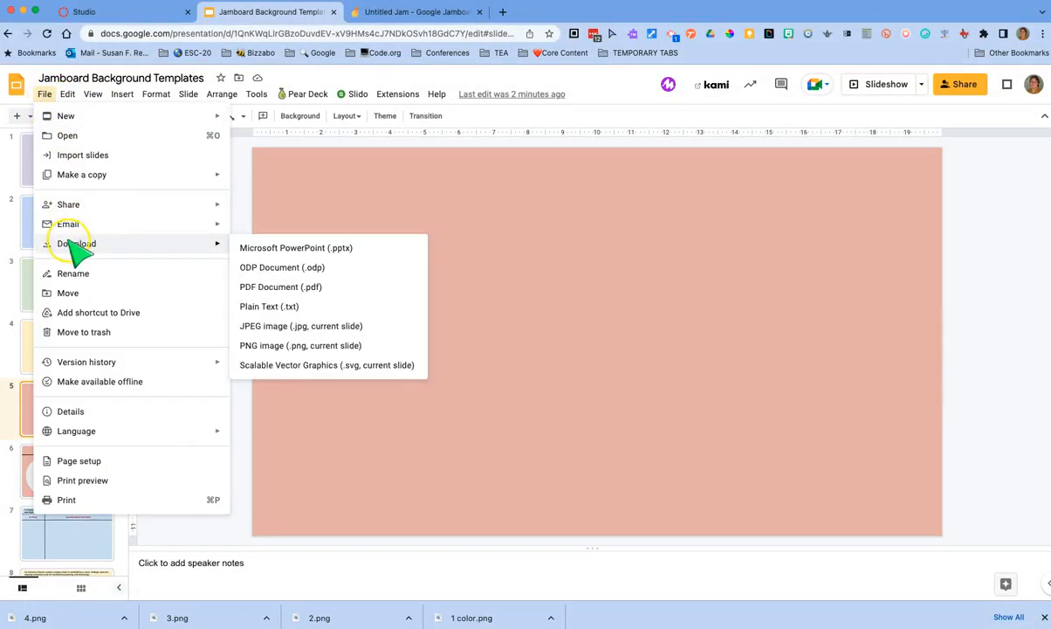
click(306, 347)
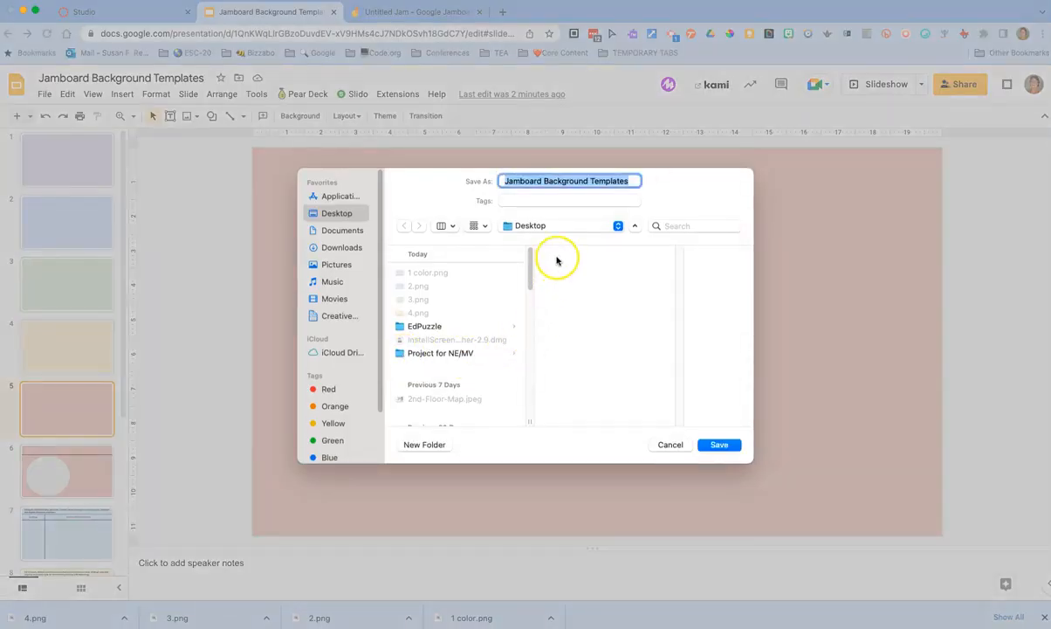
text(5)
click(724, 445)
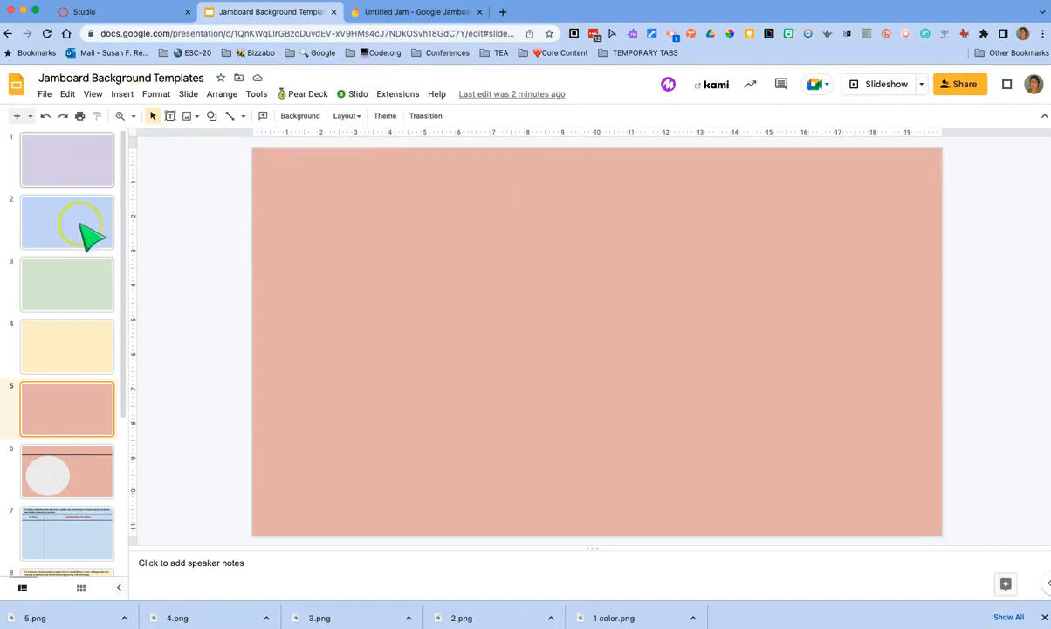
Switch to the untitled jam in Google Jamboard and rename it "Master Color Backgrounds".
click(414, 13)
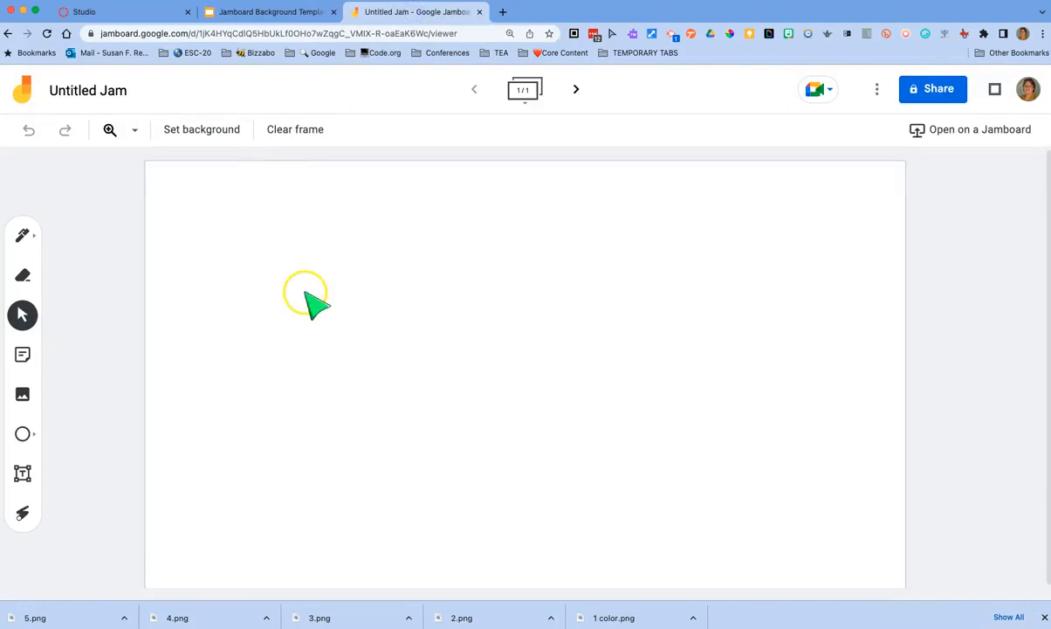
click(106, 95)
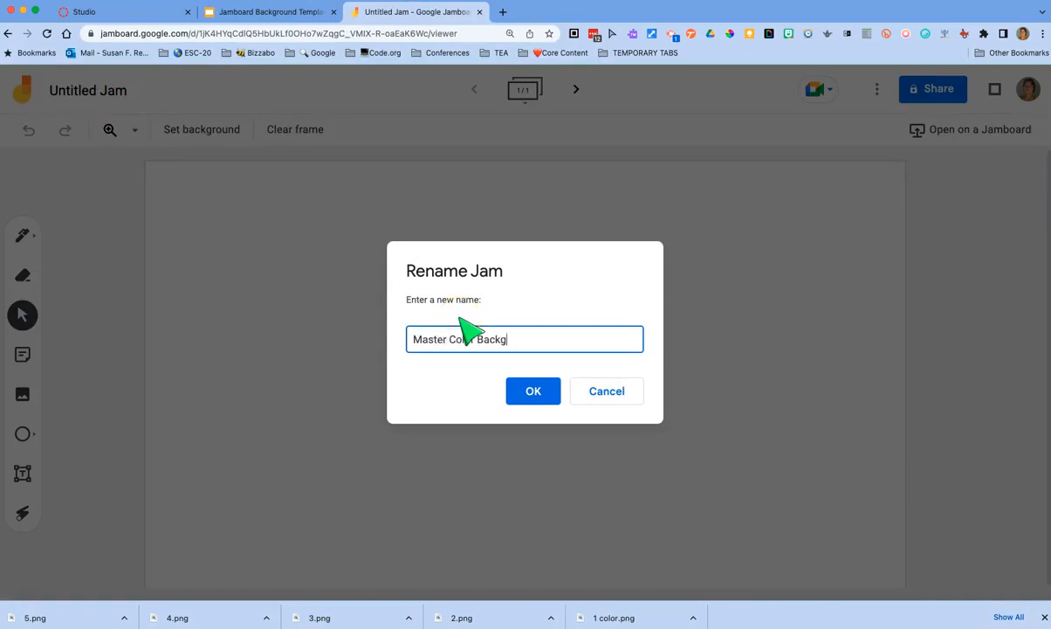
click(527, 398)
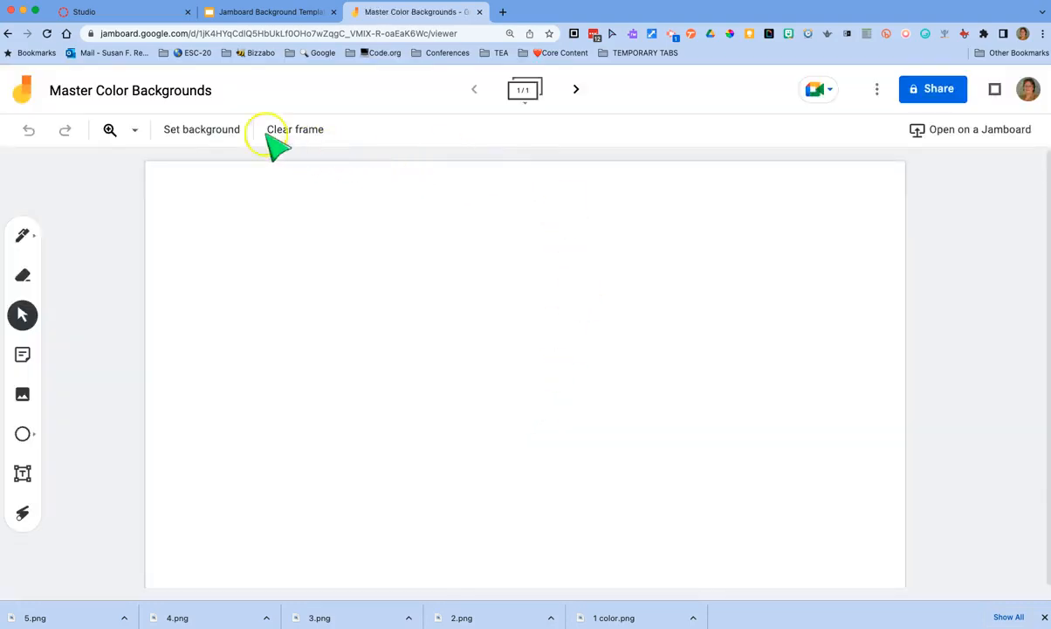
Share the jam with general access for ESC Region 20 and the Editor role for anyone in the group with the link.
click(941, 98)
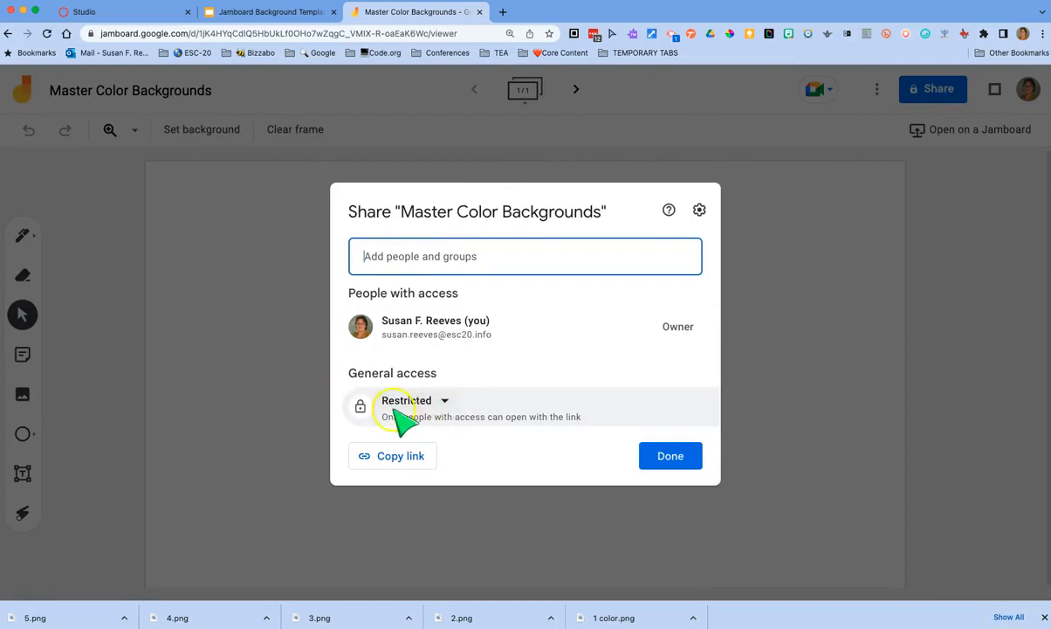
click(442, 401)
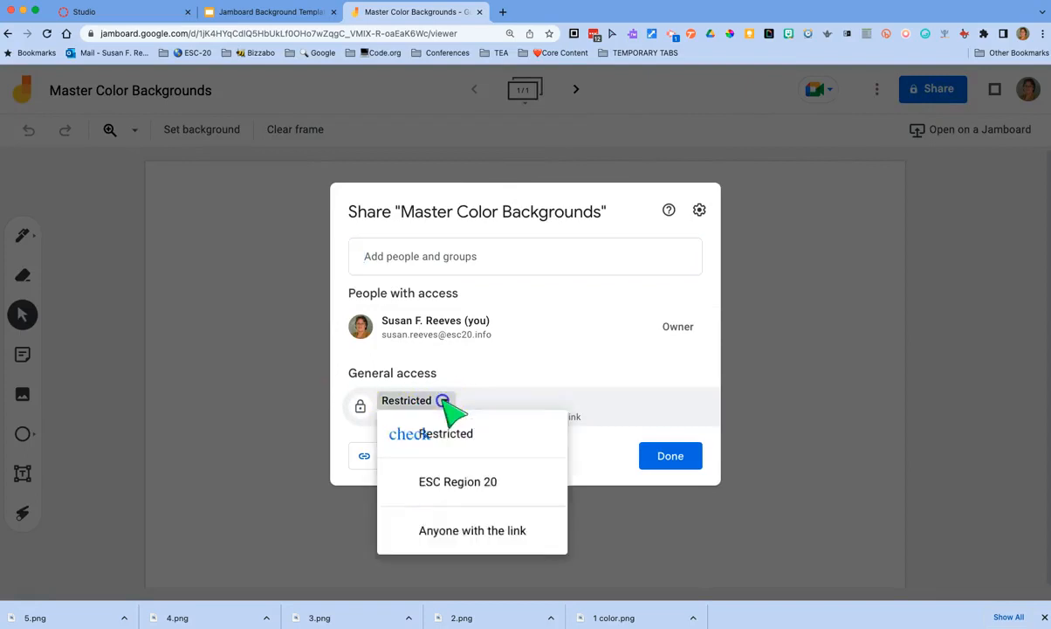
click(461, 483)
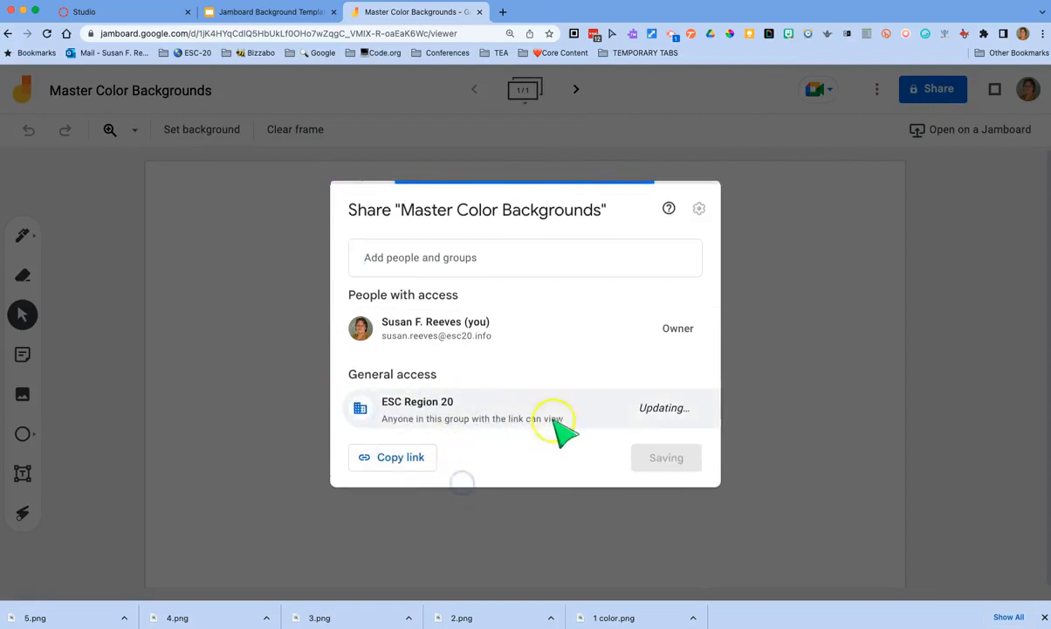
click(690, 407)
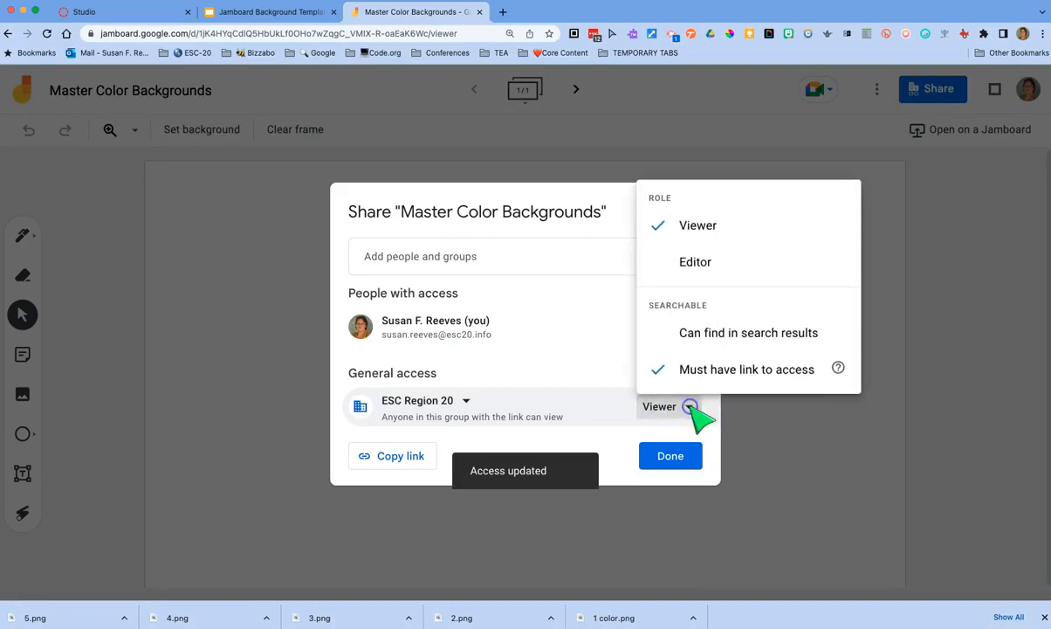
click(694, 264)
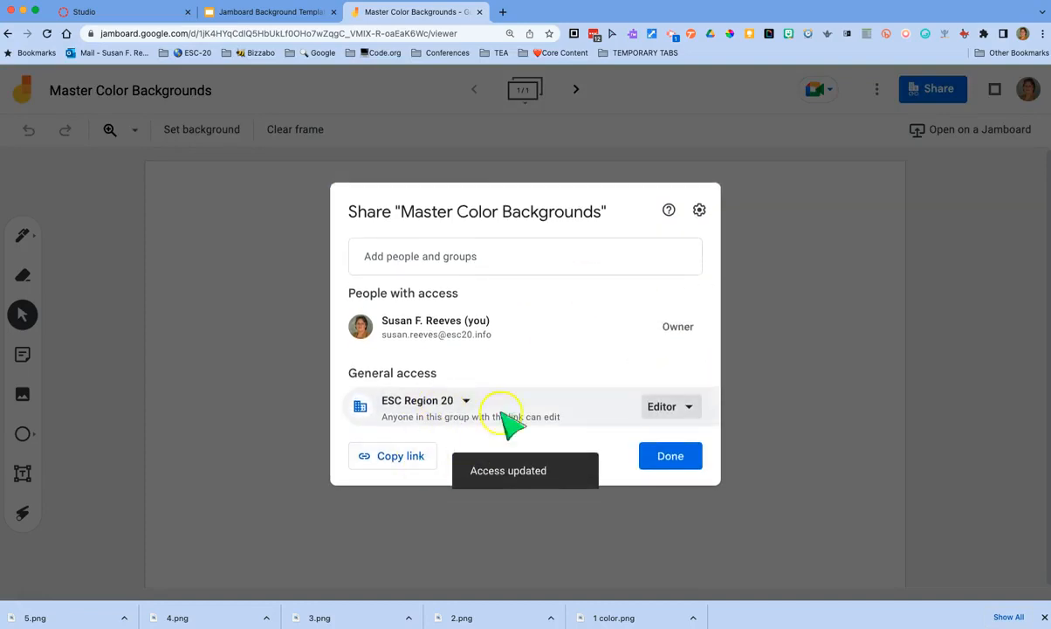
click(671, 455)
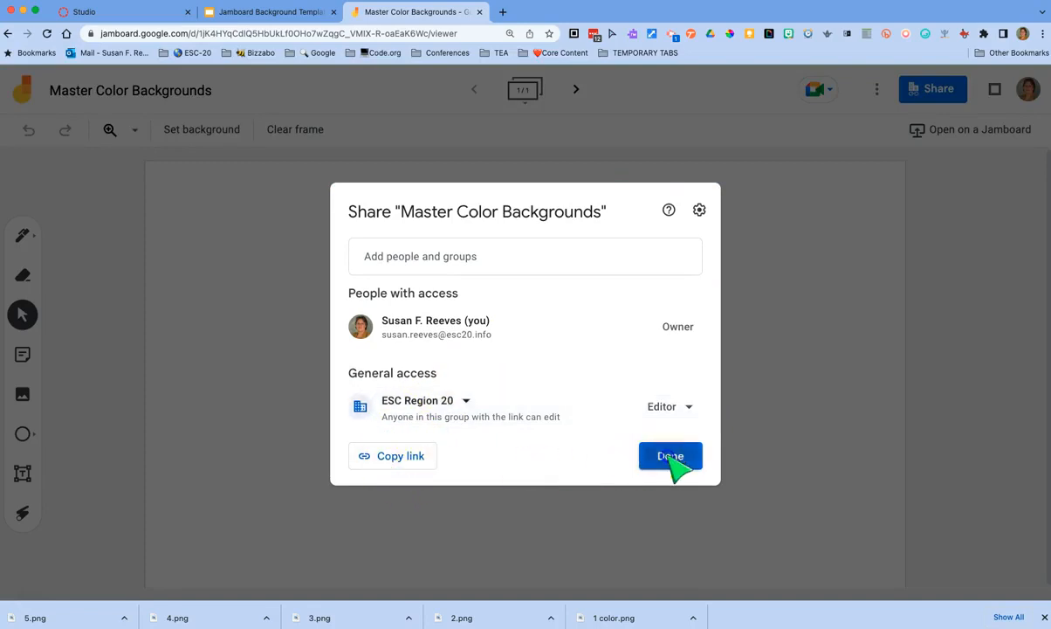
click(670, 455)
click(647, 438)
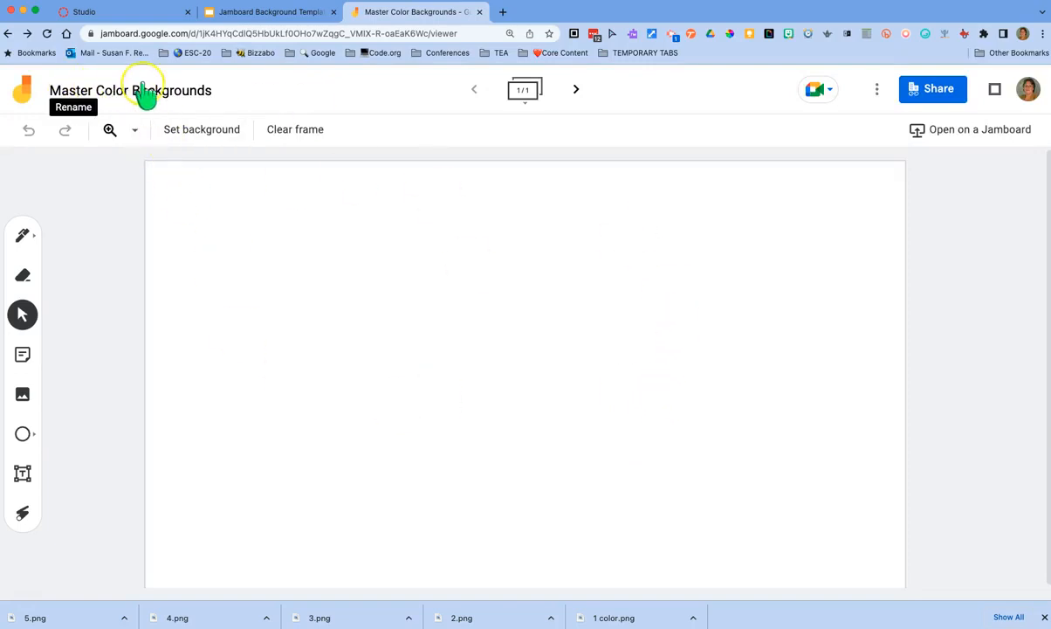
click(526, 98)
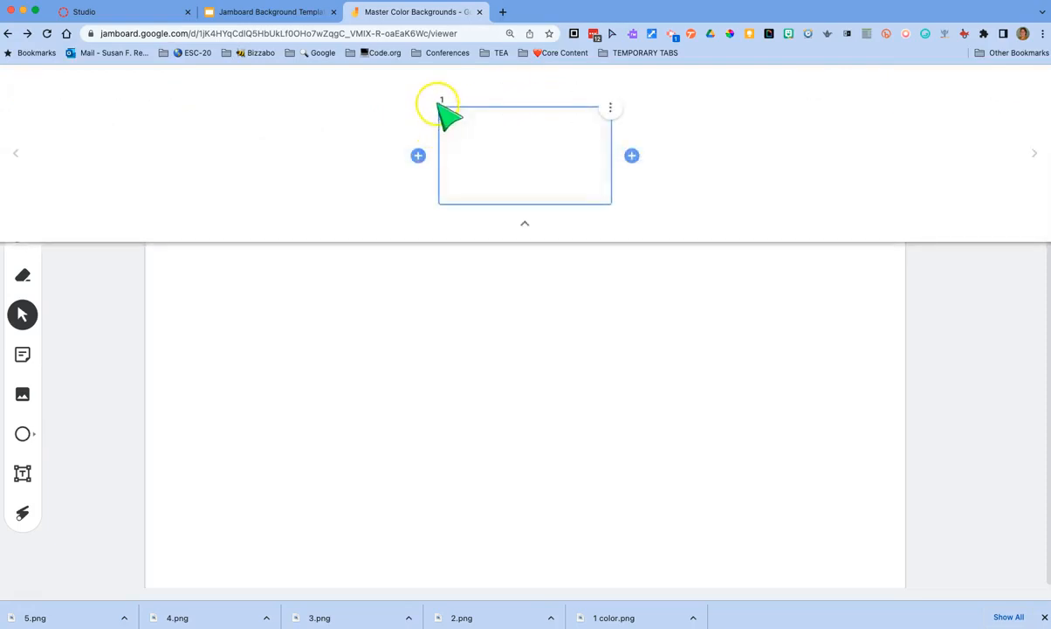
click(421, 321)
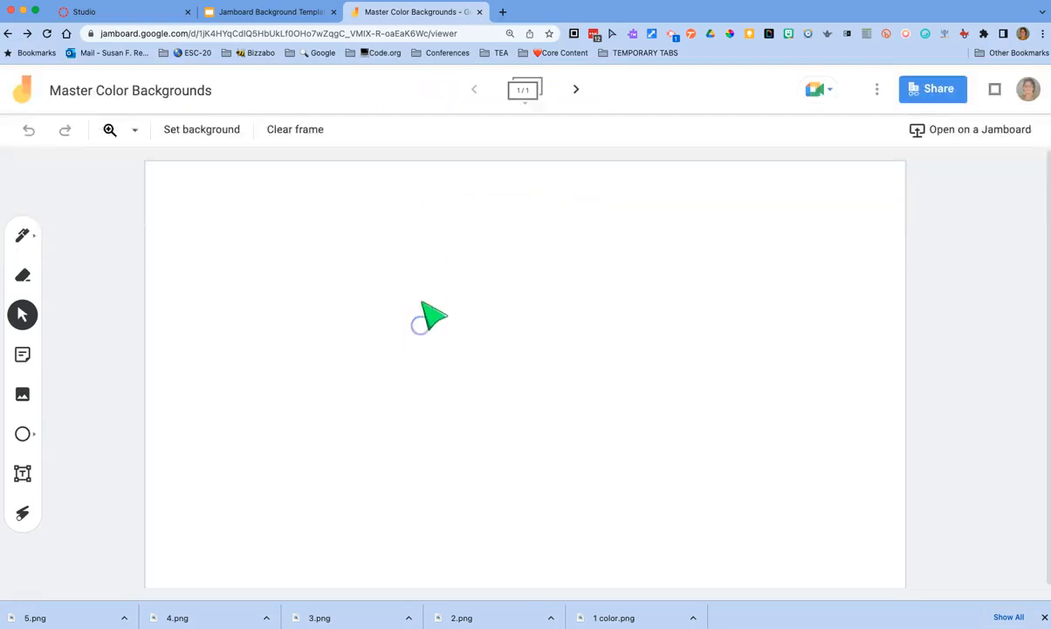
Set the first frame's background to the downloaded image 1 color.png.
click(218, 131)
click(422, 245)
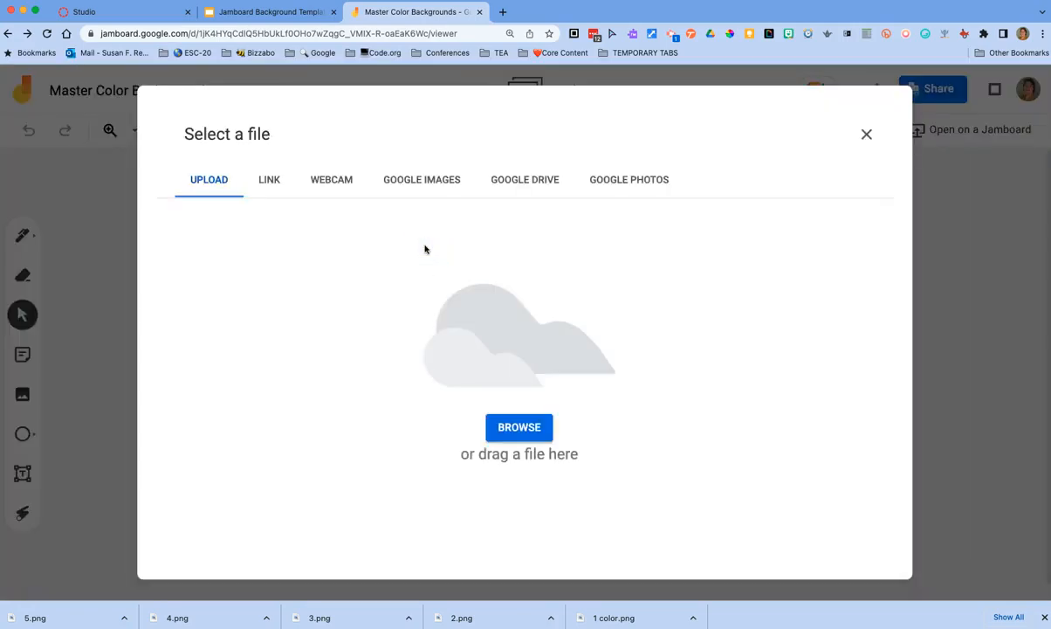
click(524, 432)
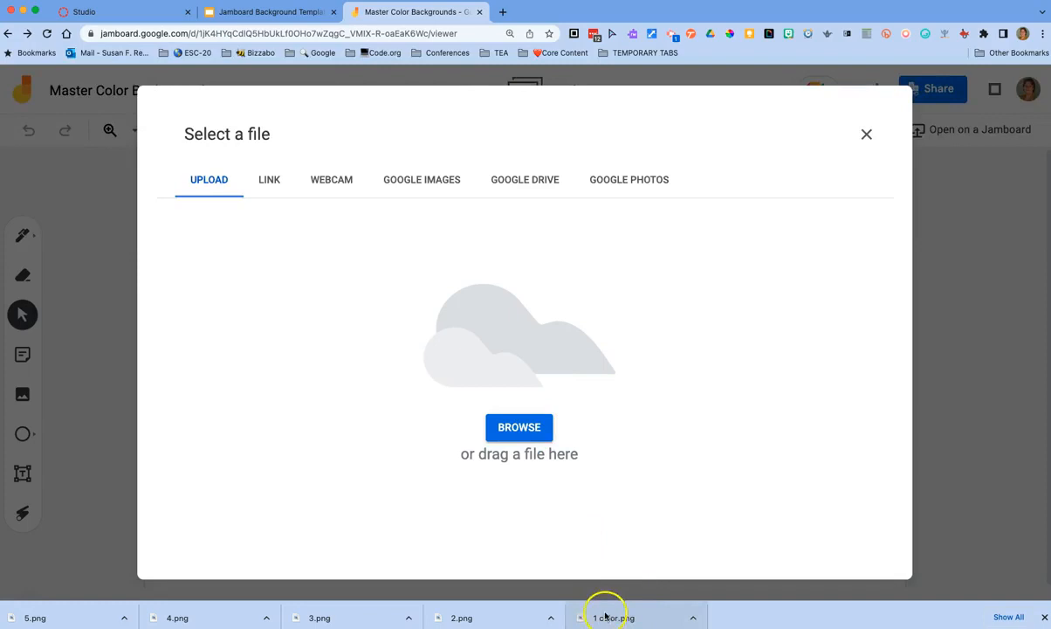
drag(644, 622, 488, 312)
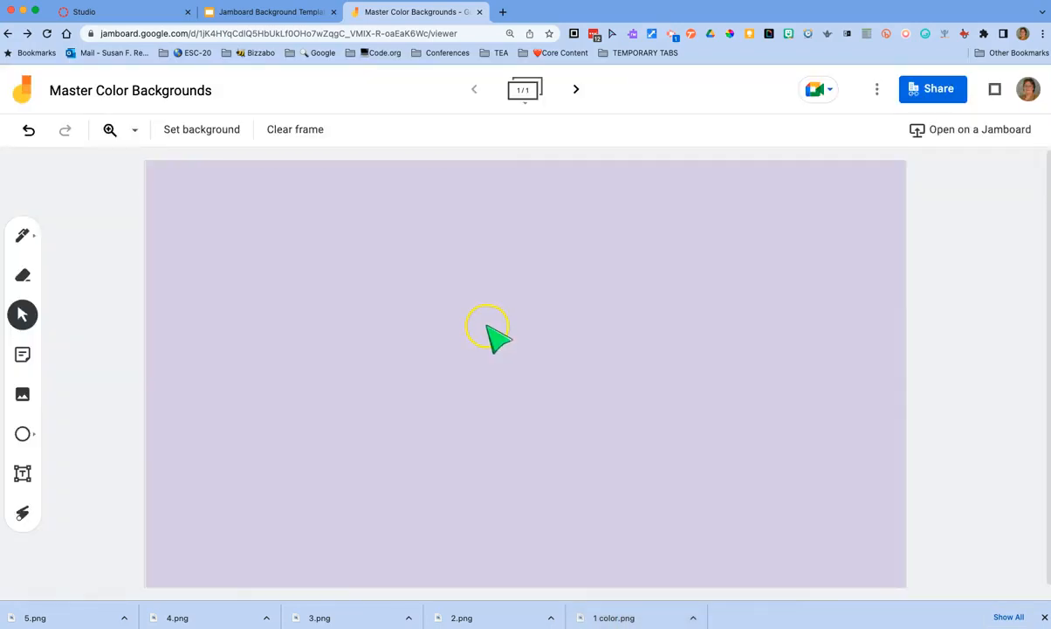
Add a second frame and set its background to the downloaded image 2.png.
click(576, 87)
drag(493, 620, 521, 403)
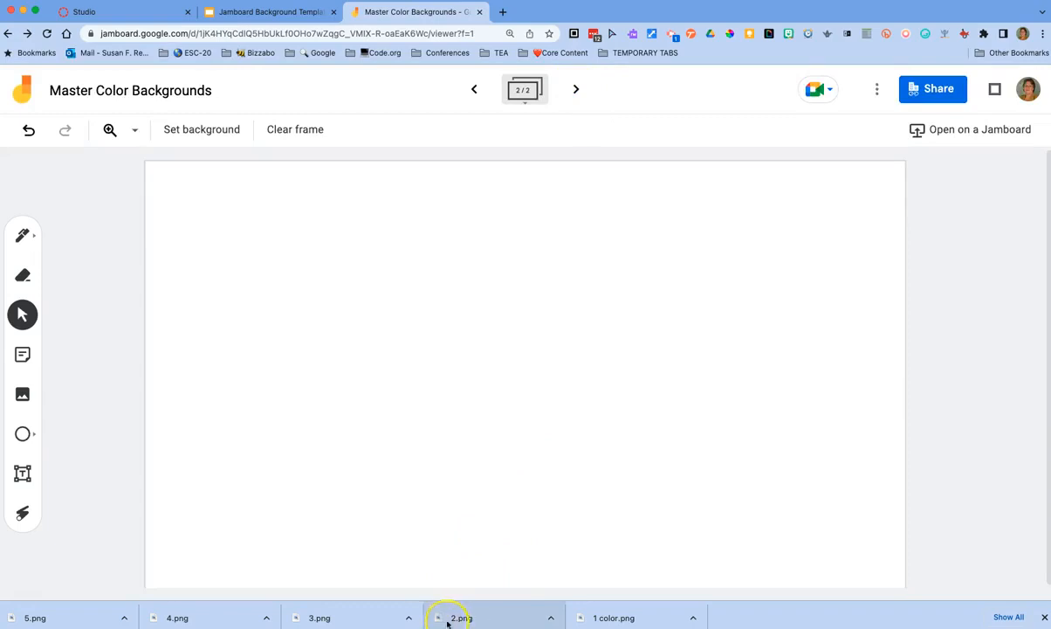
click(199, 136)
click(418, 244)
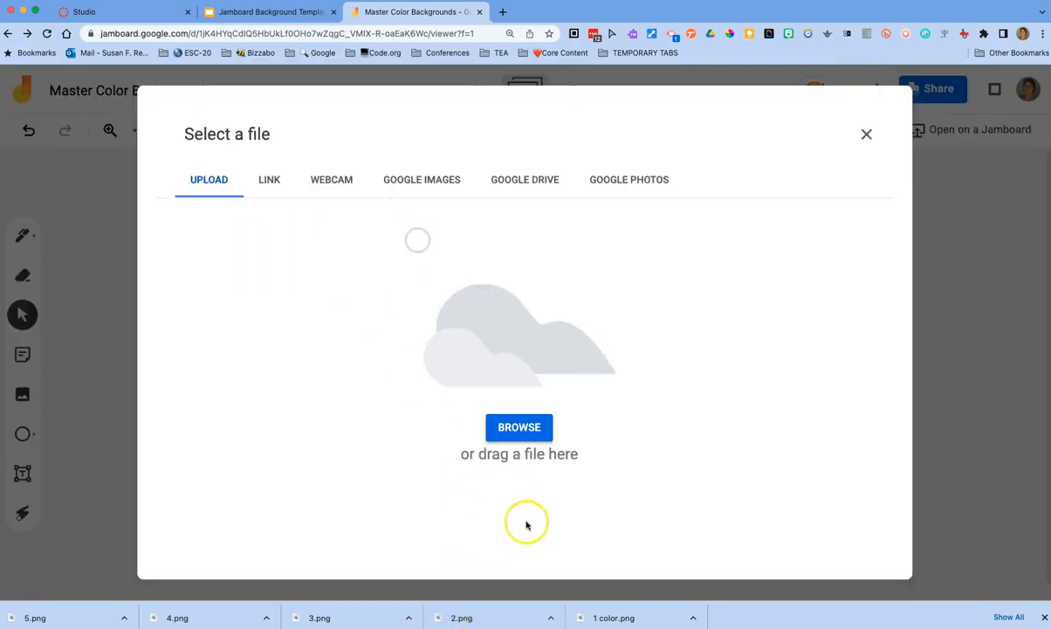
drag(495, 618, 530, 372)
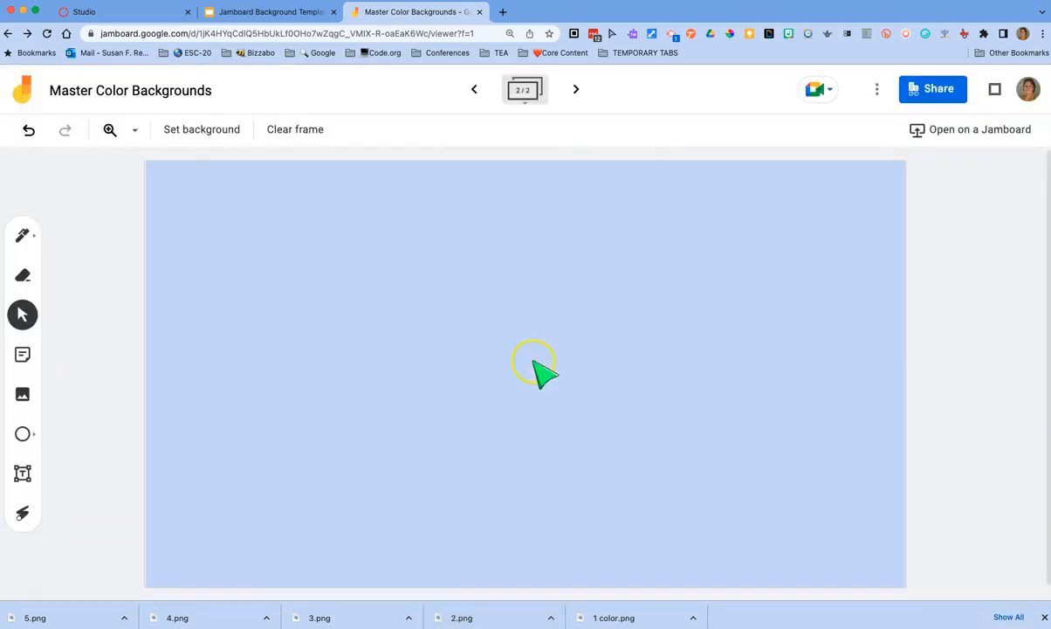
Add a third frame and set its background to the downloaded image 3.png.
click(574, 89)
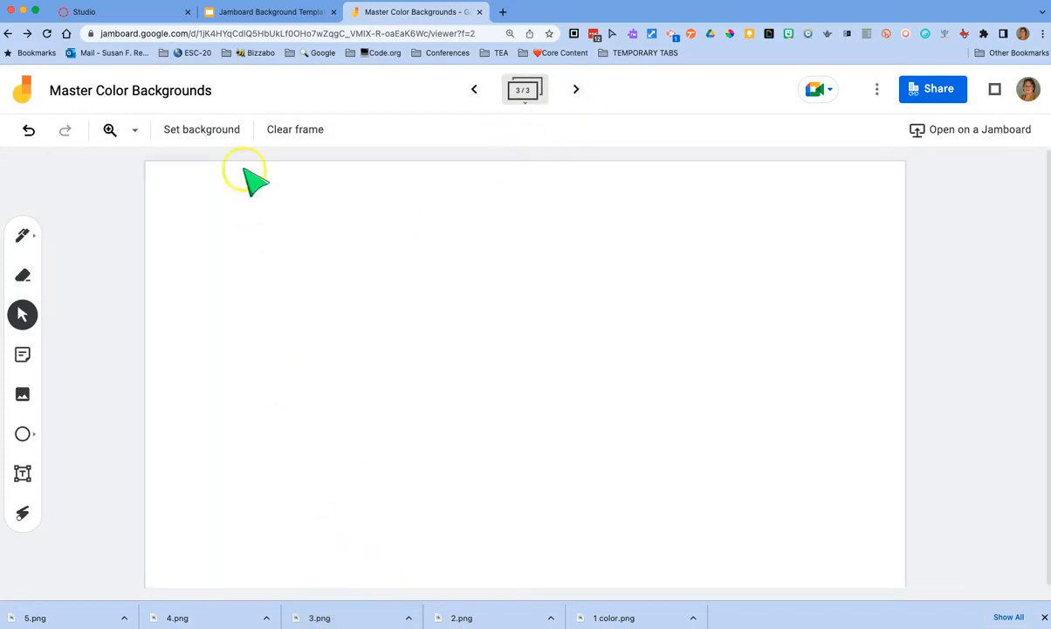
click(221, 130)
click(421, 245)
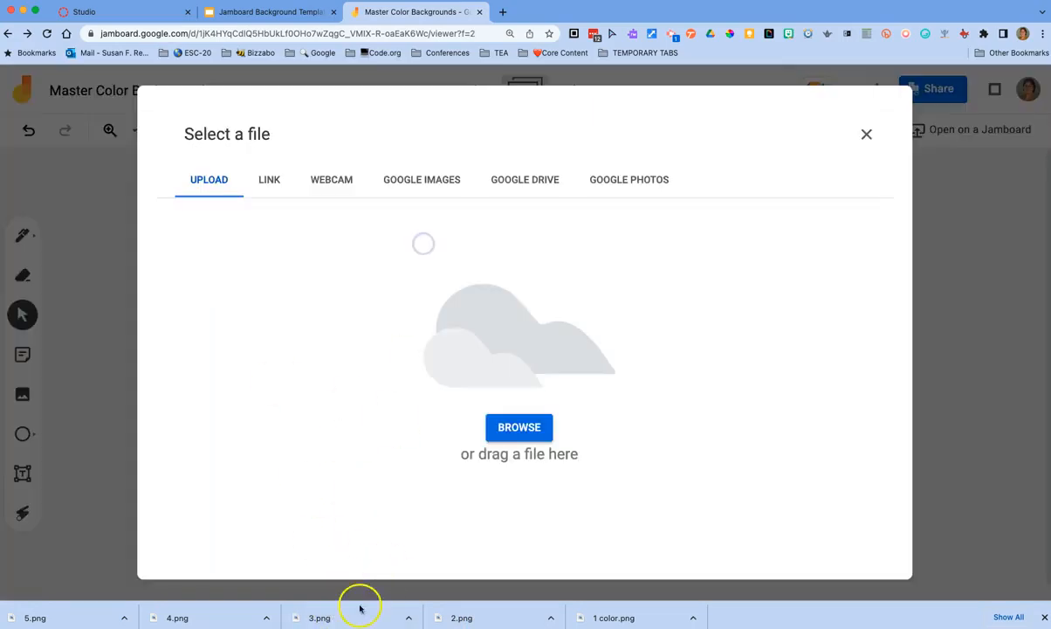
drag(347, 621, 522, 402)
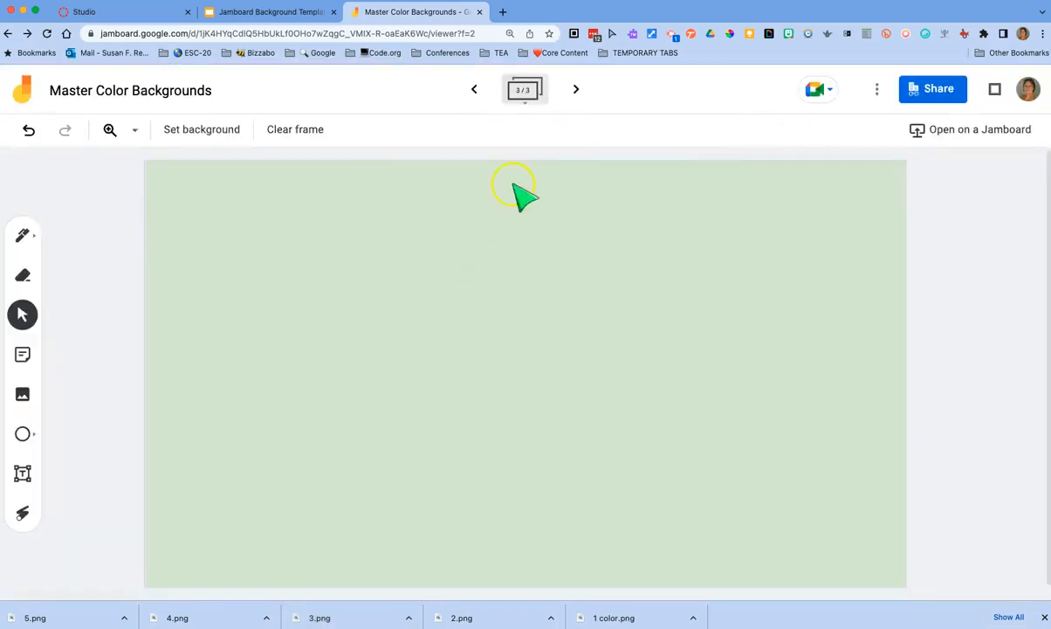
Add a fourth frame and set its background to the downloaded image 4.png.
click(580, 93)
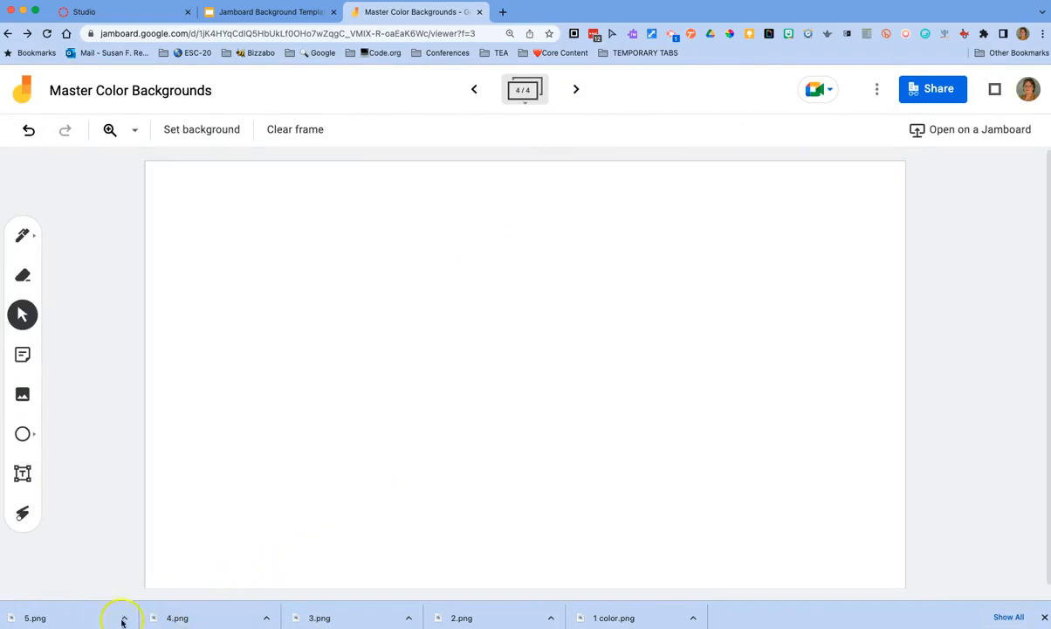
click(210, 131)
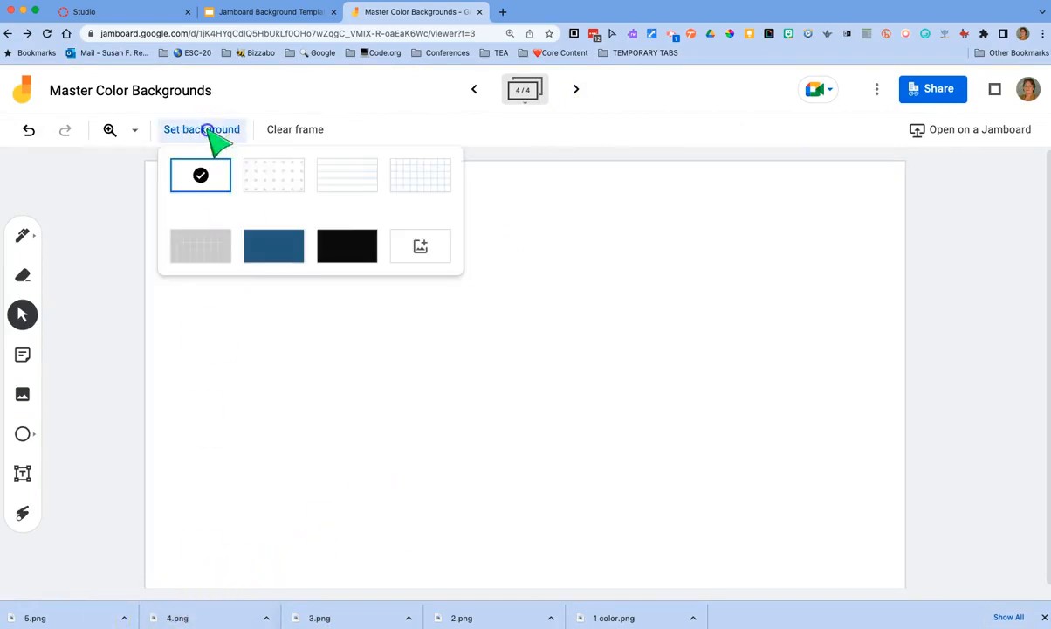
click(417, 242)
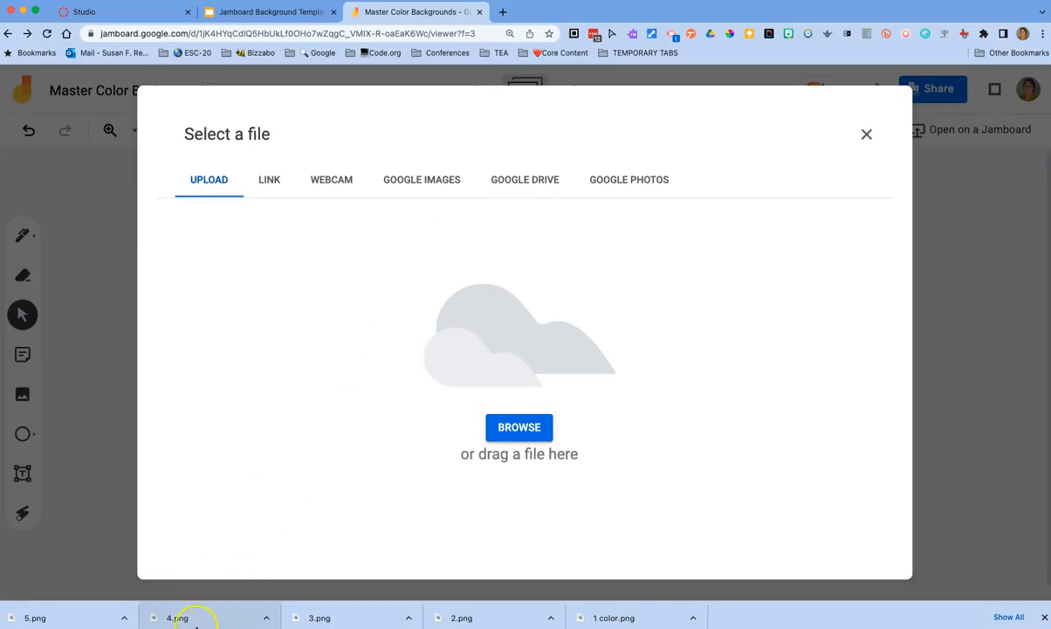
drag(204, 623, 481, 437)
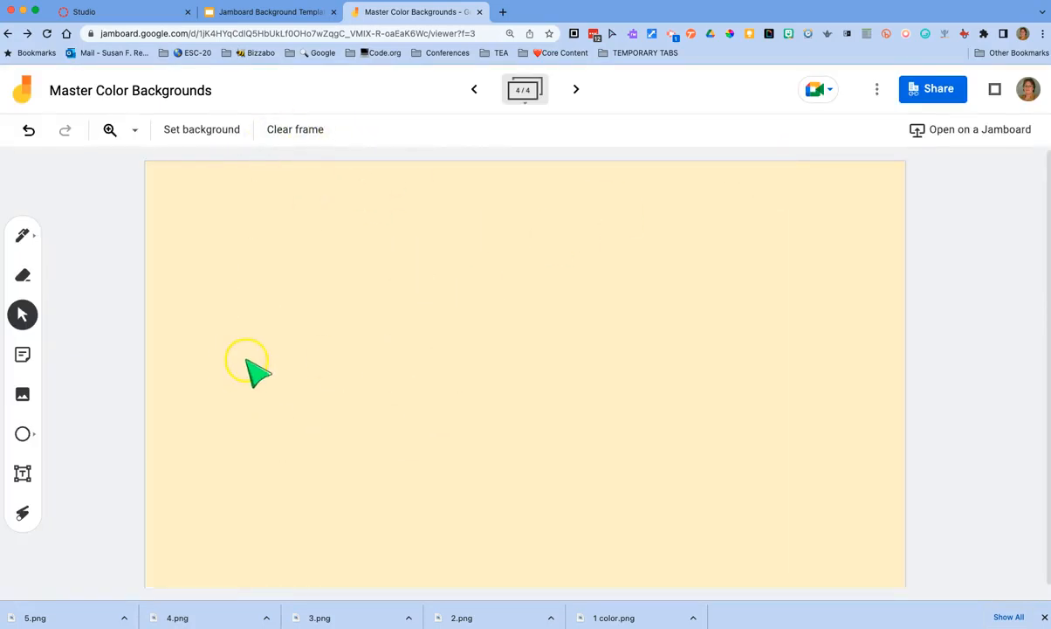
Add a fifth frame and set its background to the downloaded image 5.png.
click(575, 89)
click(224, 133)
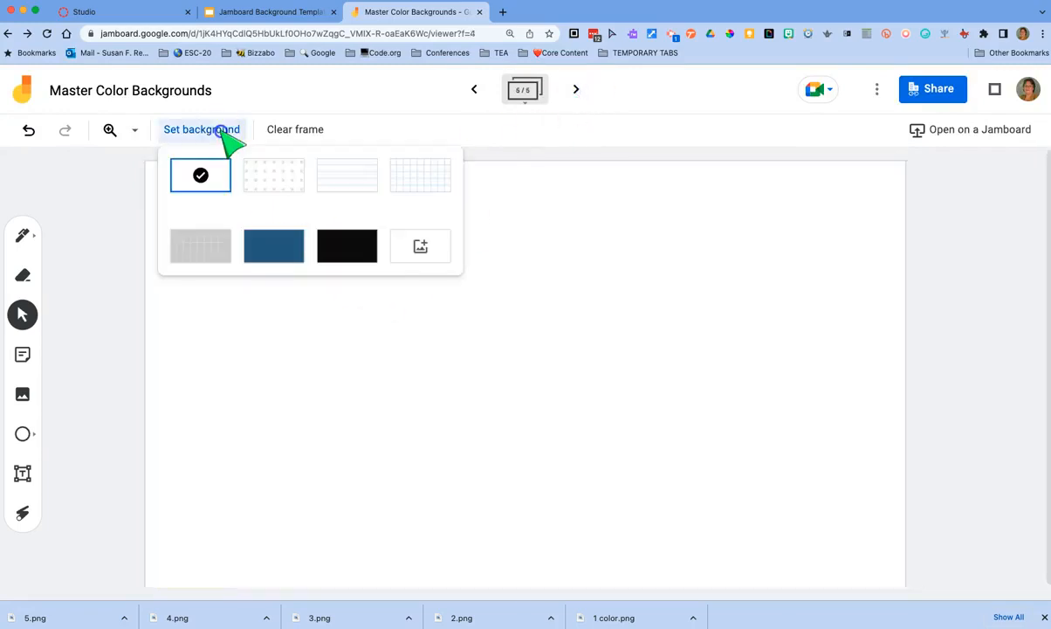
click(428, 247)
drag(57, 619, 543, 376)
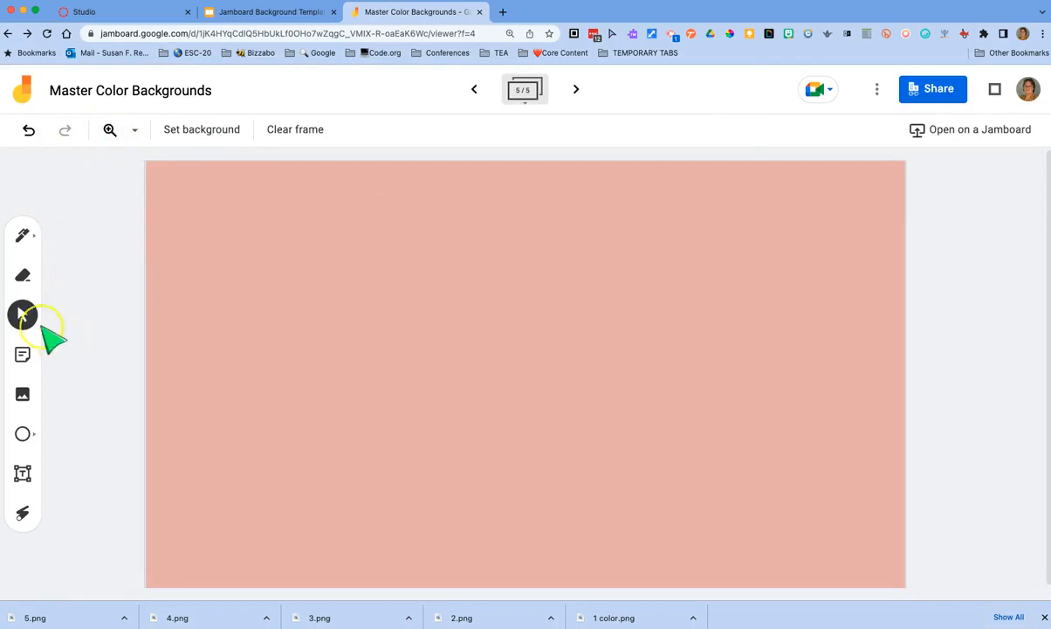
Add a blank yellow sticky note to frame 5, move it to the frame's upper-left corner and enlarge it slightly.
click(24, 353)
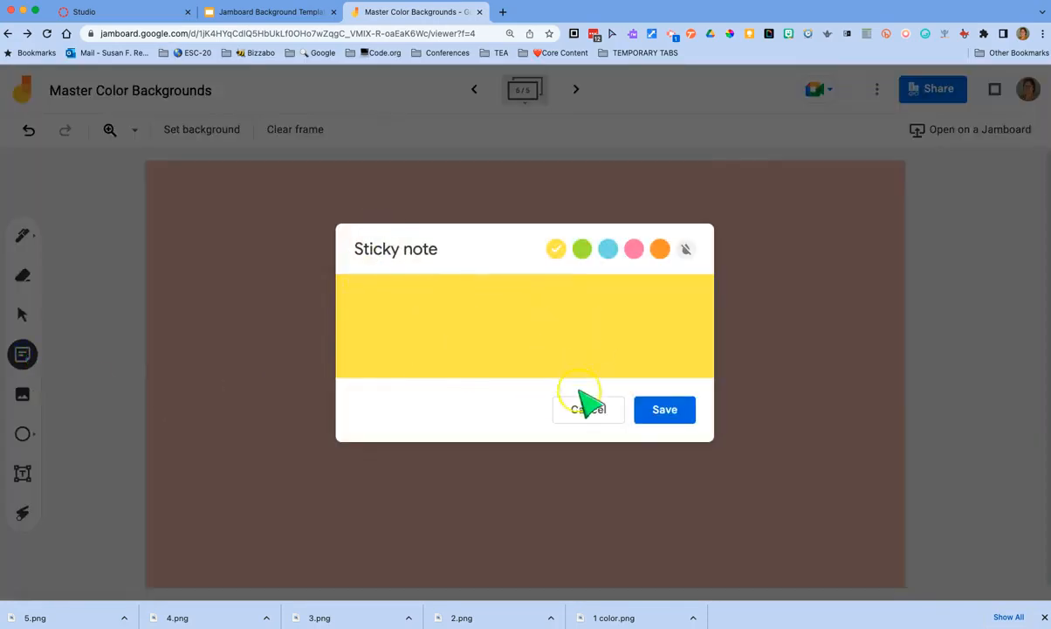
click(673, 414)
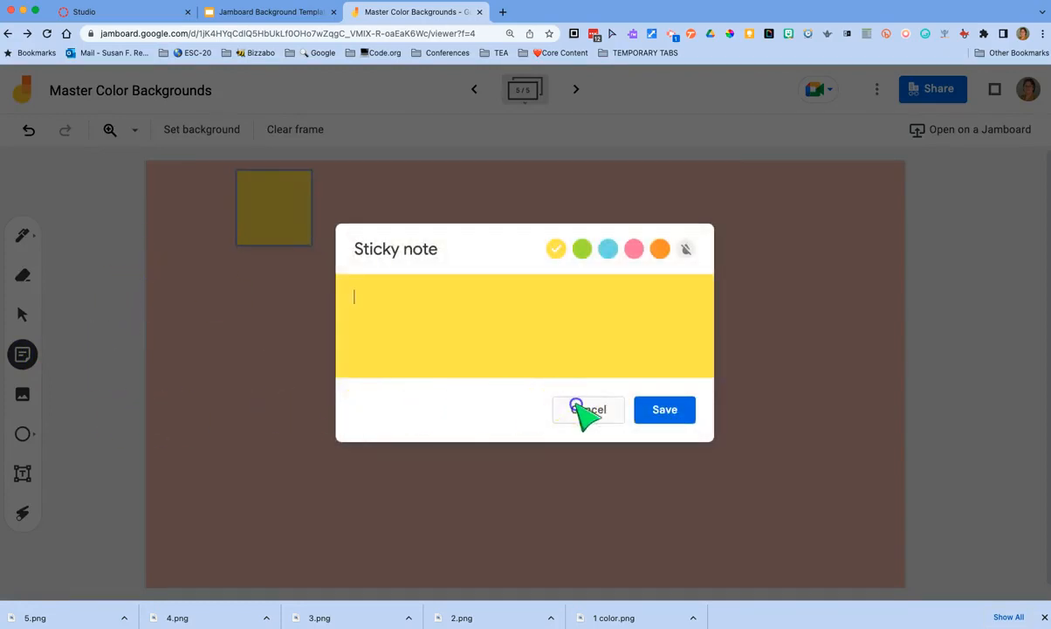
click(576, 407)
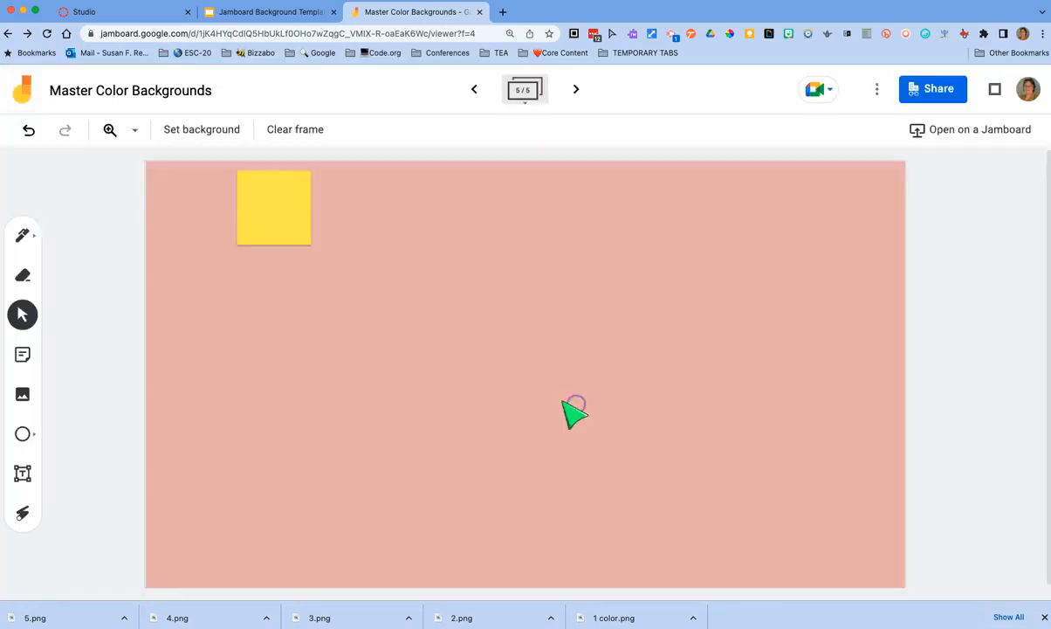
drag(269, 212, 178, 200)
drag(225, 239, 250, 263)
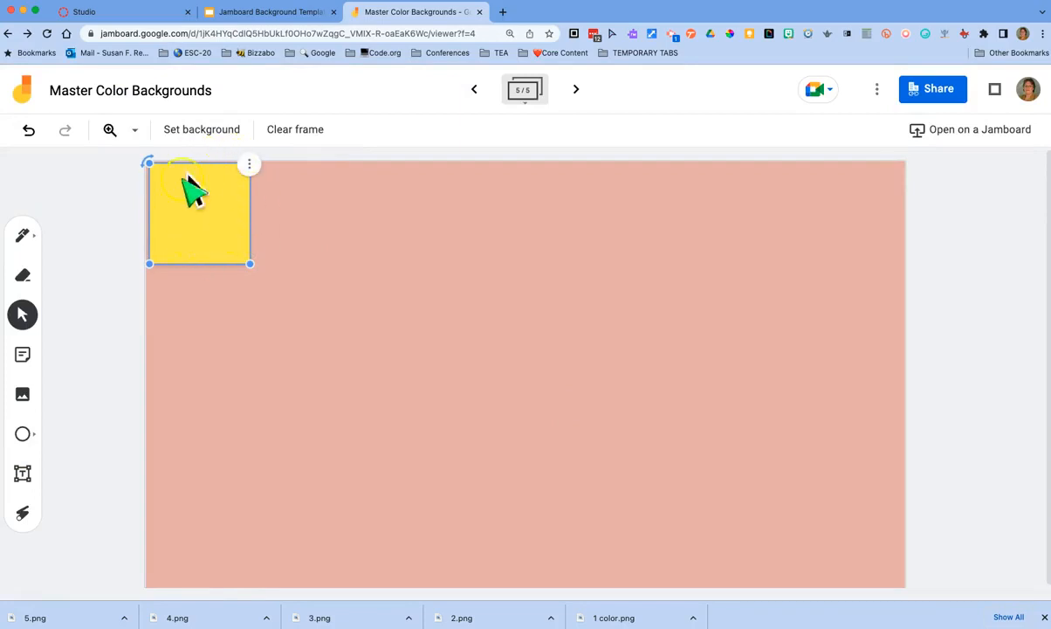
Duplicate the yellow sticky note and move the copy below the original.
click(249, 164)
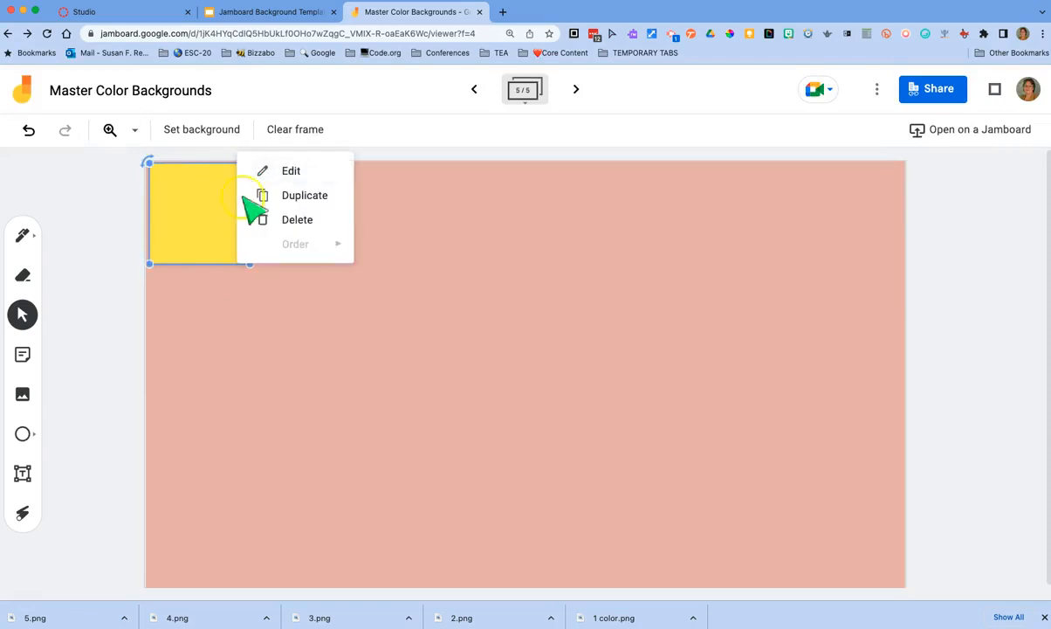
click(310, 195)
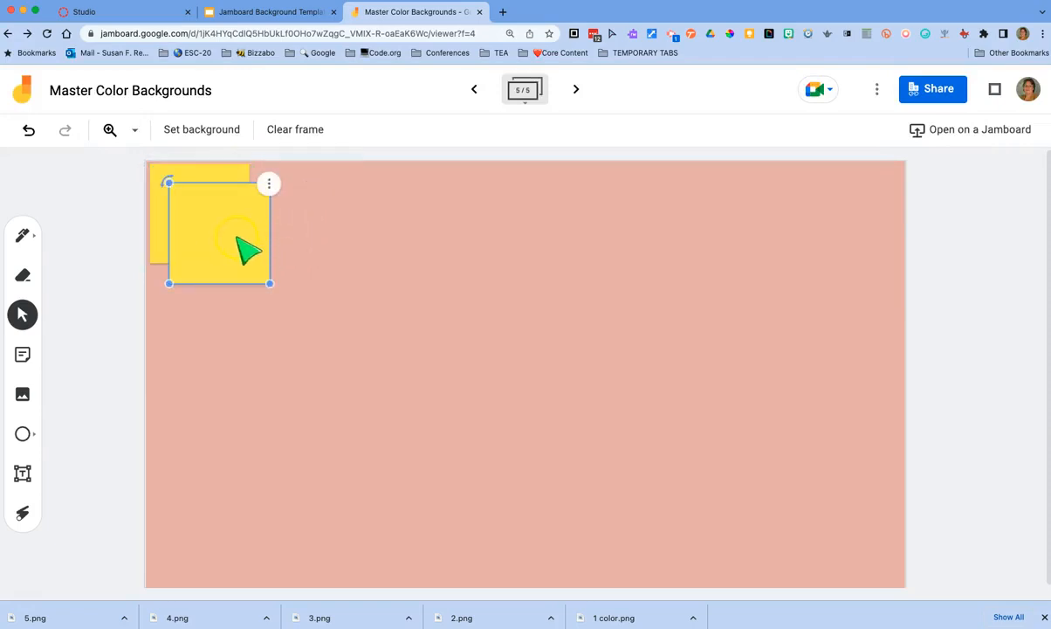
click(524, 103)
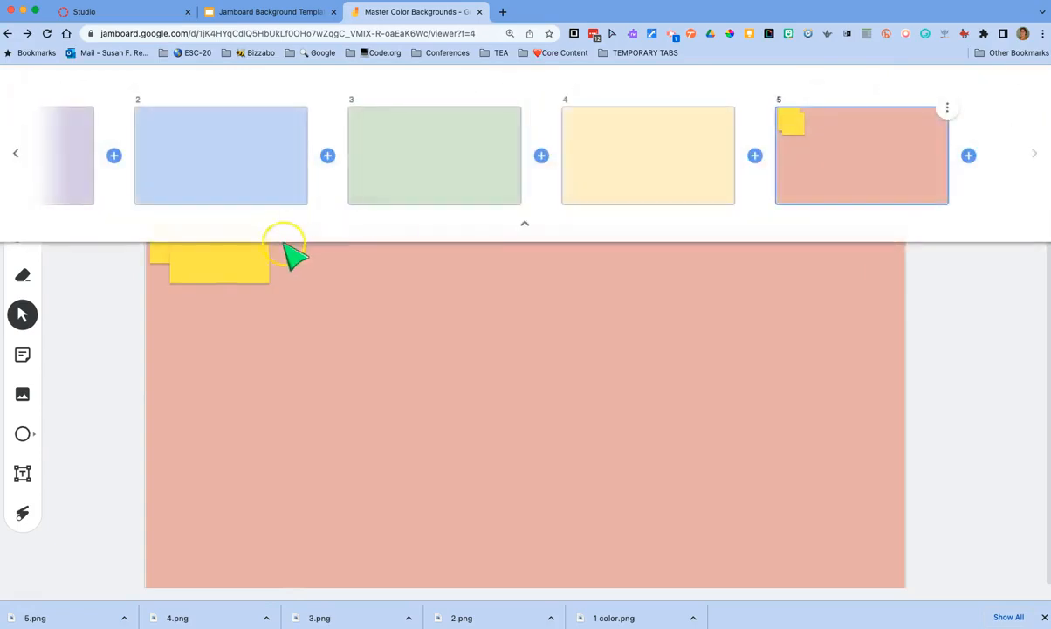
drag(265, 269, 267, 342)
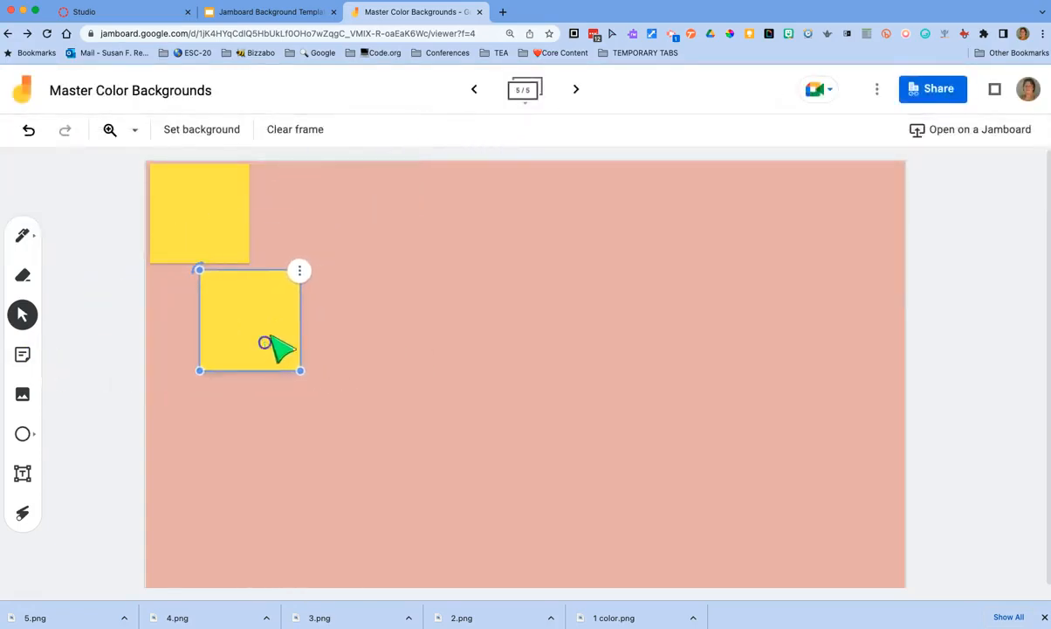
Delete both yellow sticky notes from frame 5.
click(300, 272)
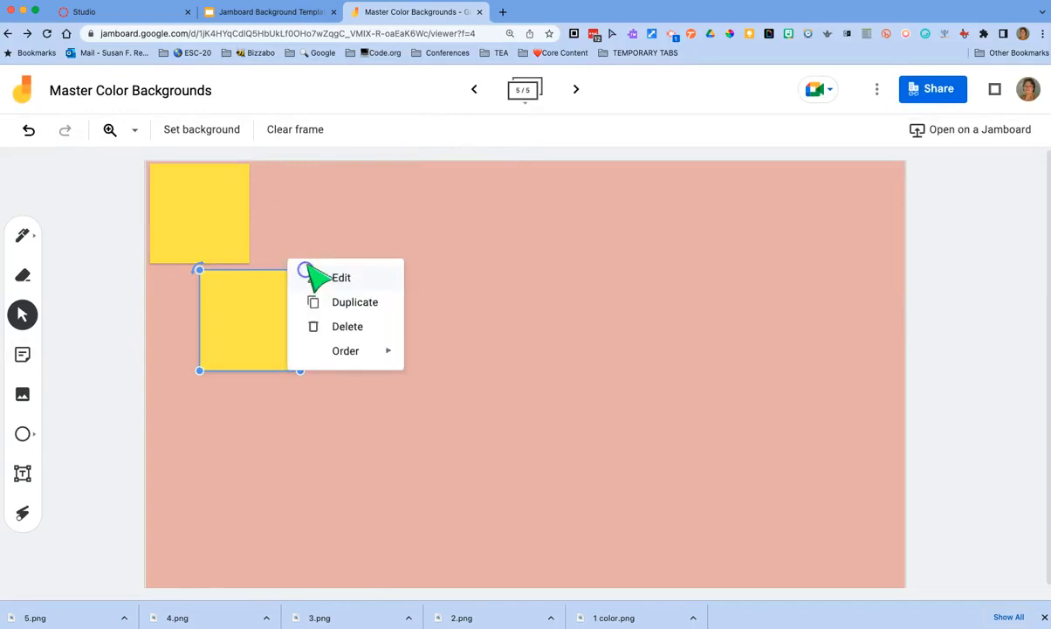
click(347, 326)
click(241, 187)
click(250, 164)
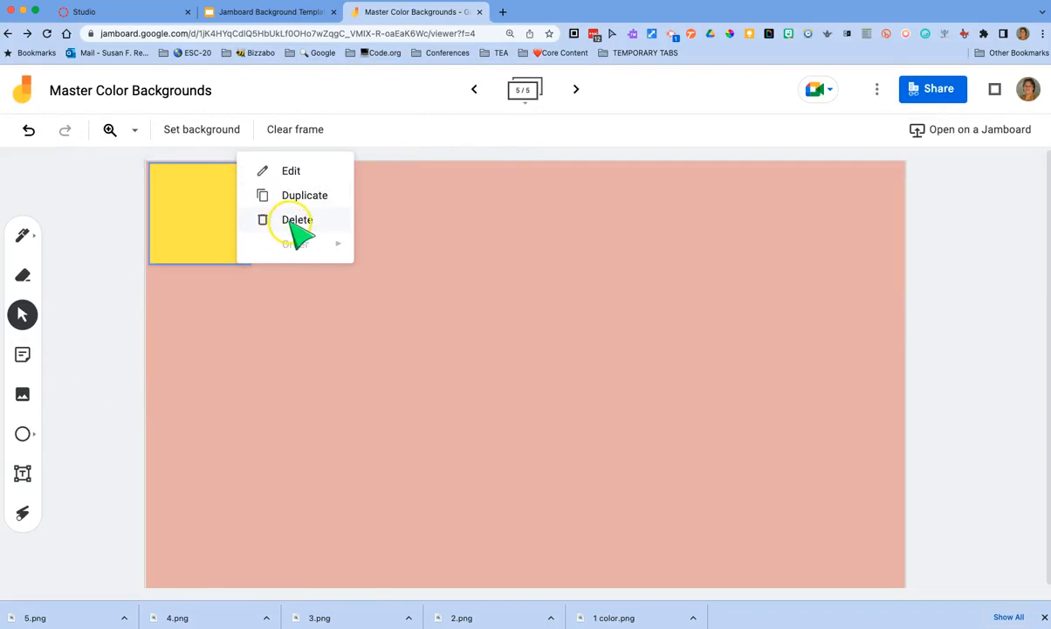
click(297, 222)
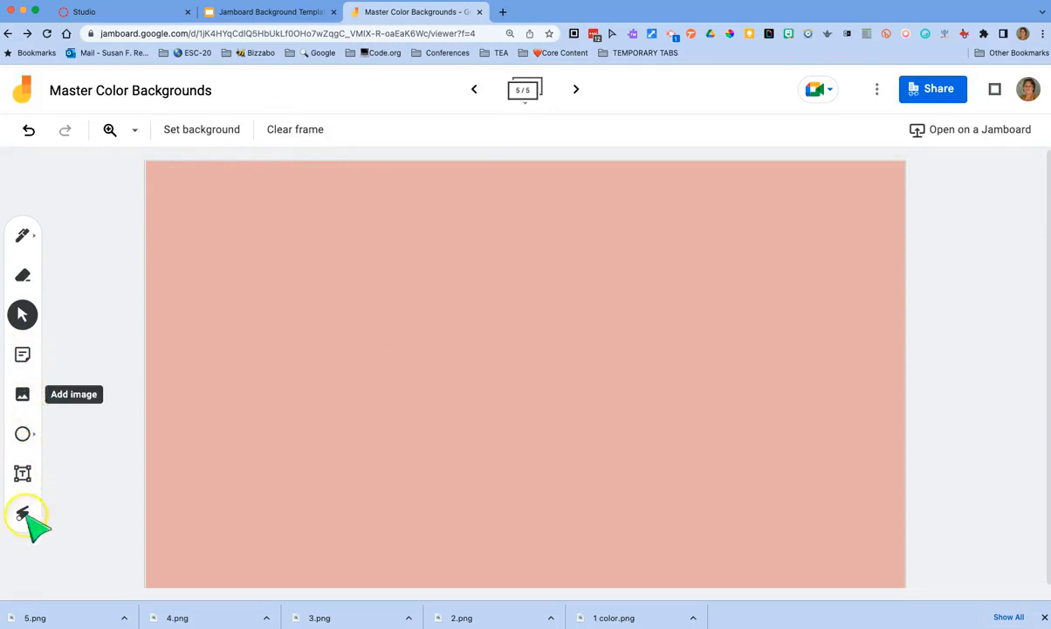
click(337, 481)
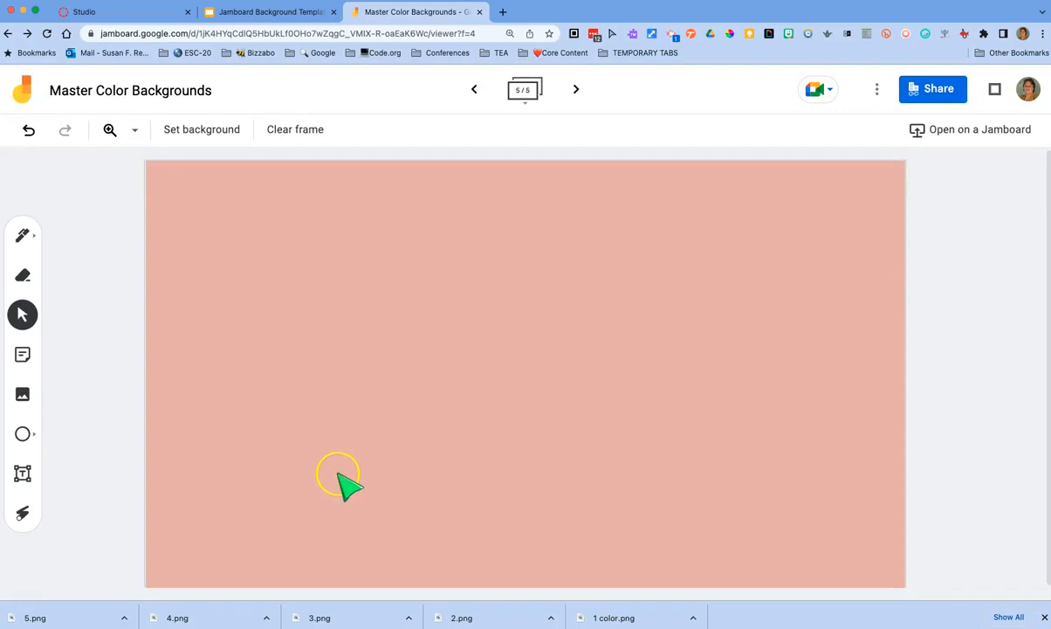